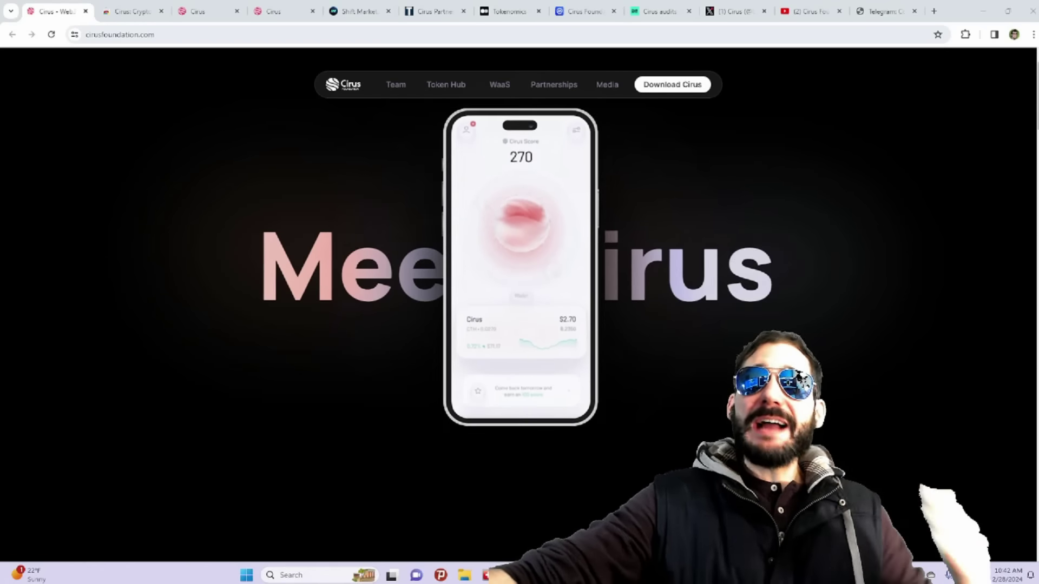
scroll(587, 286, "down", 3)
scroll(587, 286, "down", 3)
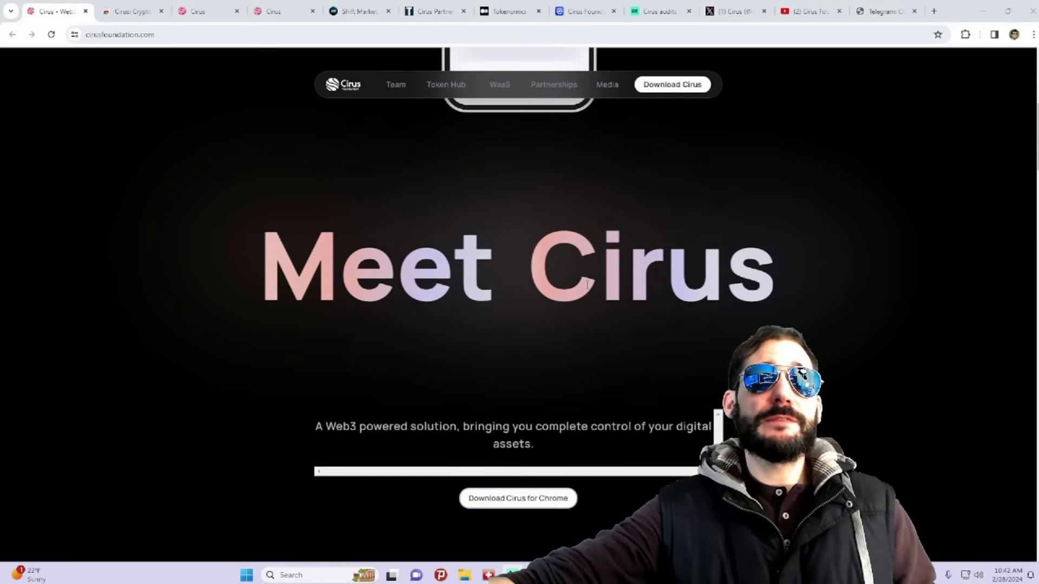
scroll(587, 286, "down", 3)
scroll(552, 309, "up", 5)
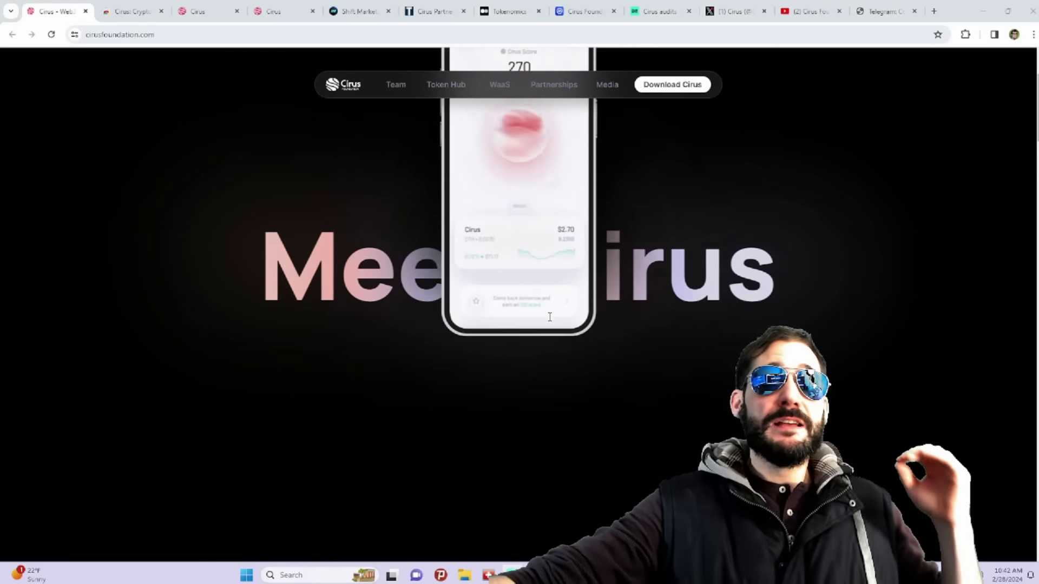
scroll(552, 325, "down", 4)
scroll(531, 349, "down", 5)
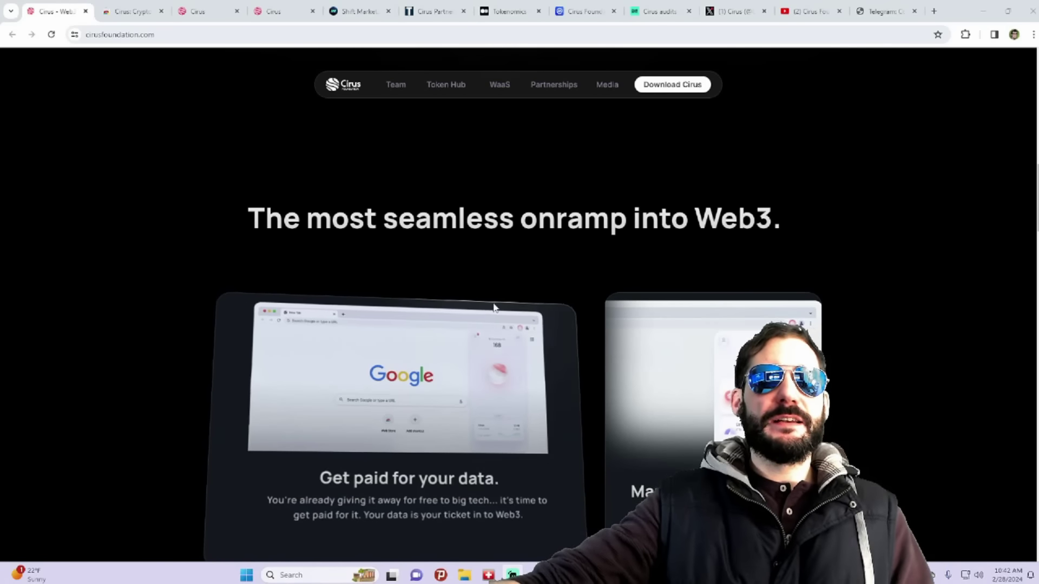
scroll(501, 322, "down", 1)
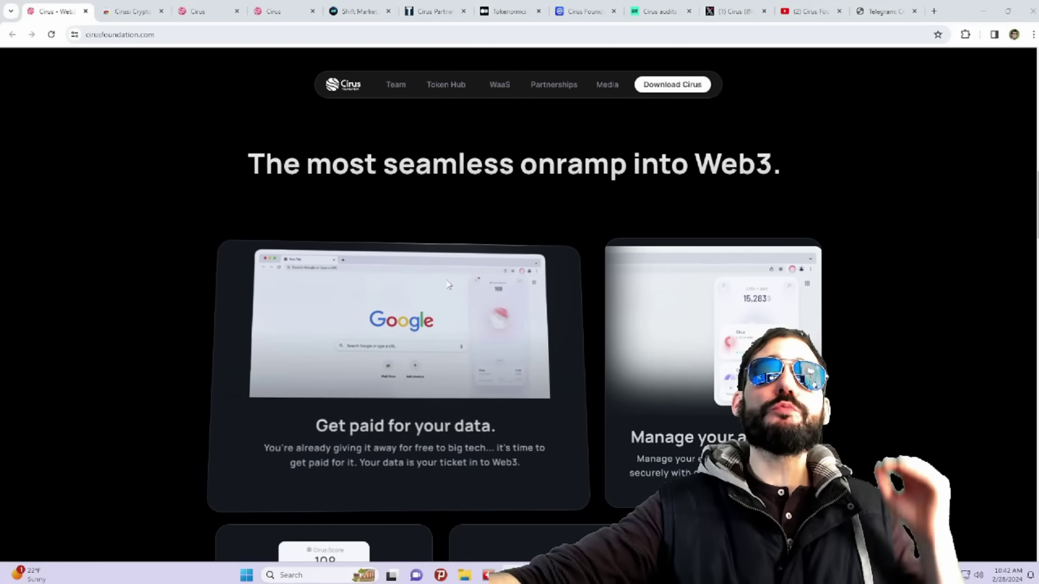
scroll(455, 280, "down", 1)
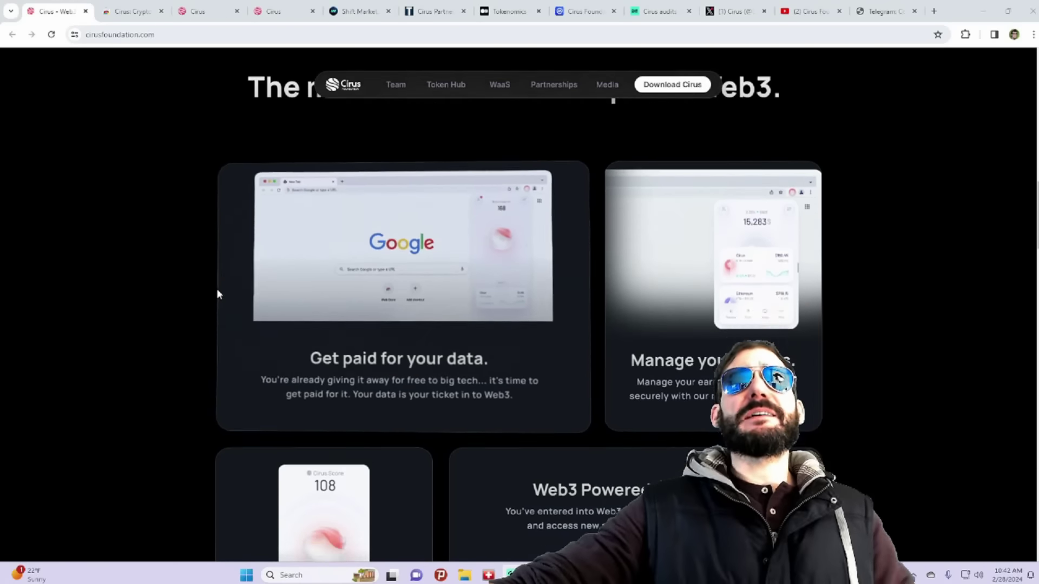
scroll(217, 289, "down", 2)
scroll(345, 341, "down", 3)
scroll(351, 345, "down", 4)
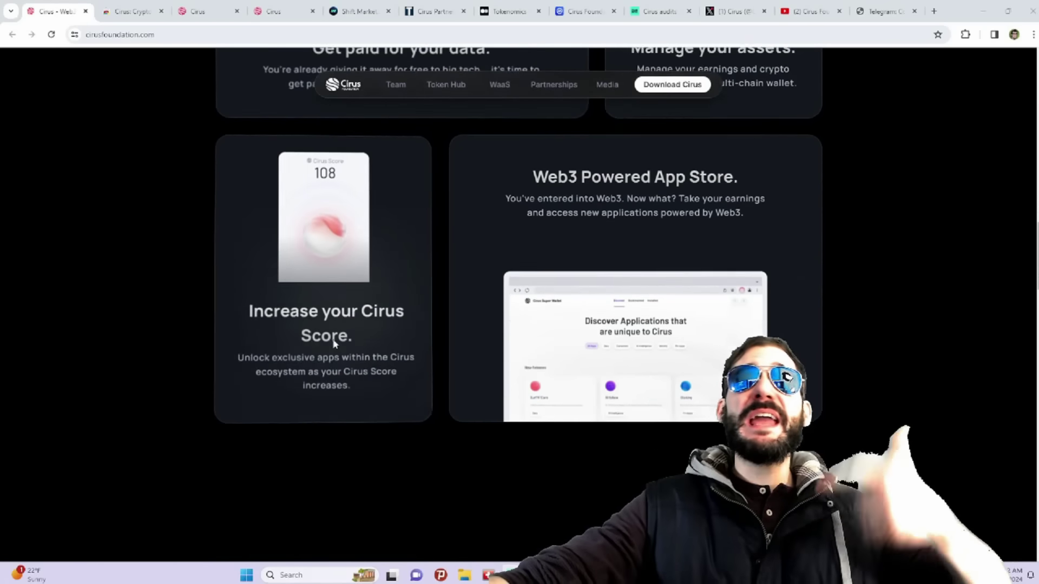
scroll(314, 328, "down", 5)
scroll(314, 329, "down", 4)
scroll(307, 329, "down", 2)
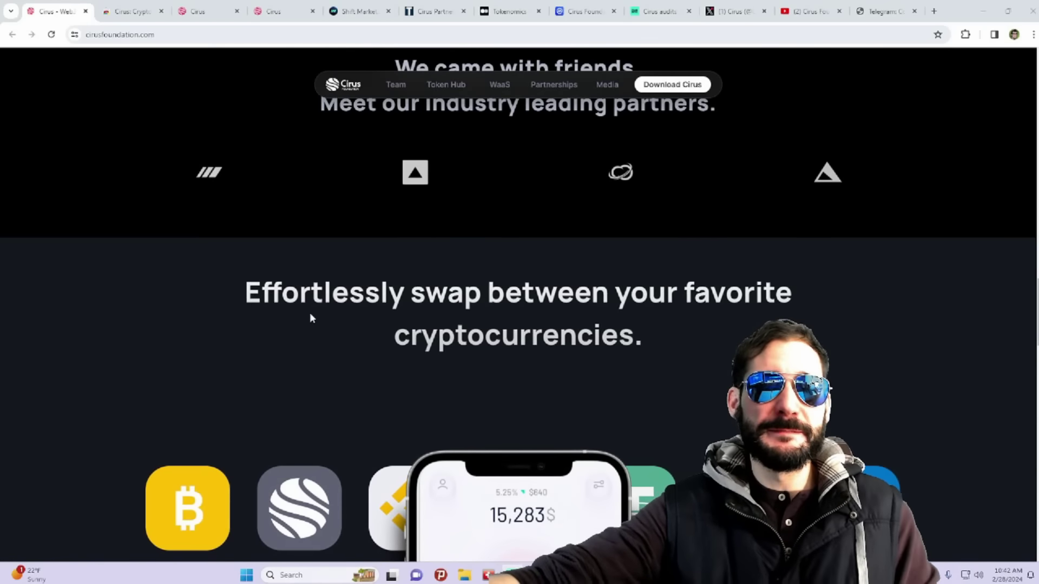
scroll(309, 317, "down", 5)
scroll(309, 317, "down", 4)
- Switch to the 'Cirus Crypto' Chrome Web Store tab for the Cirus wallet extension
left_click(127, 12)
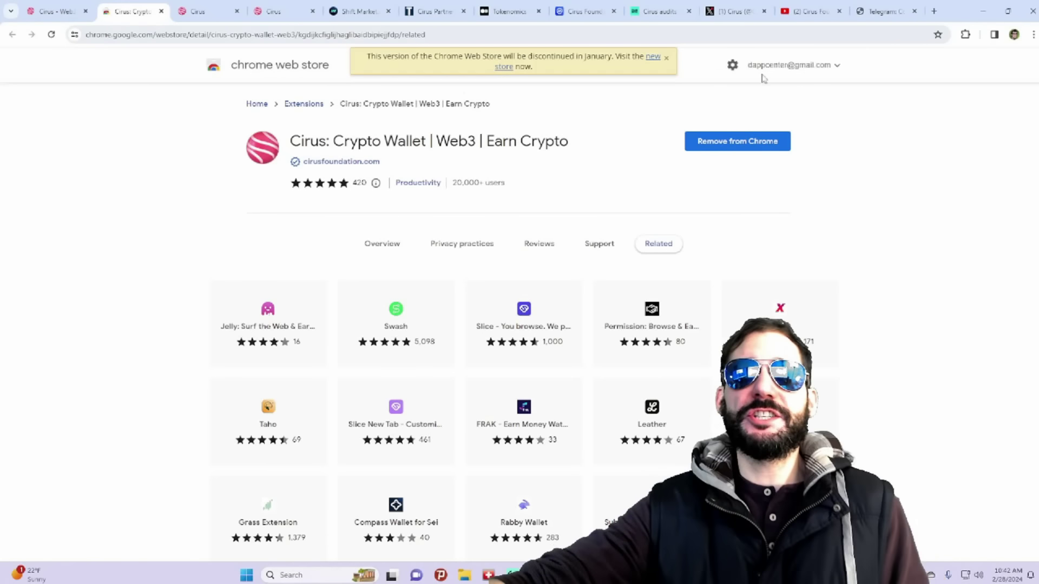
- Preview the Cirus extension popup from the Extensions menu, close it, then switch to Cirus Token Hub
left_click(965, 35)
left_click(855, 119)
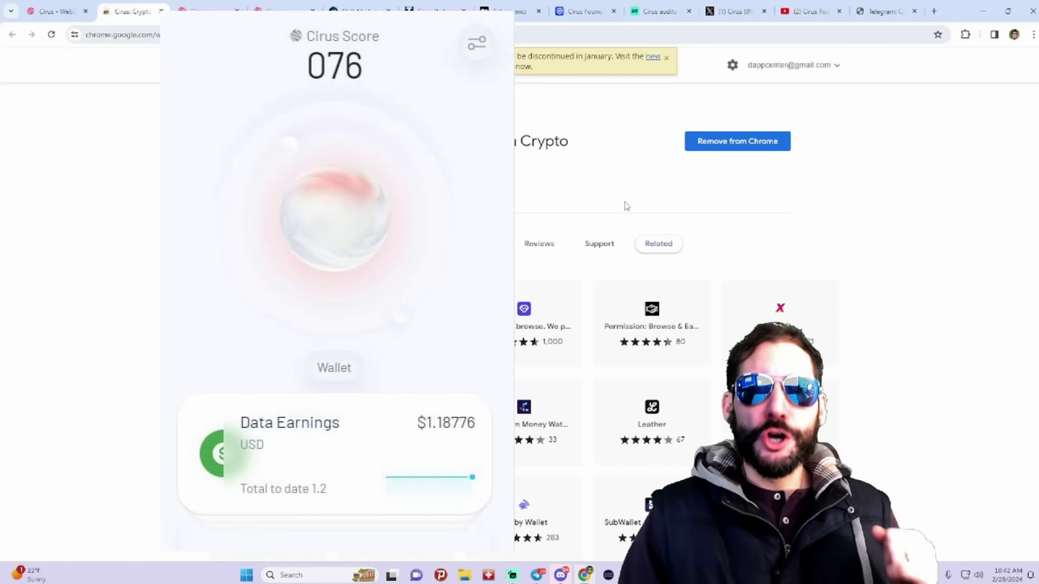
left_click(625, 205)
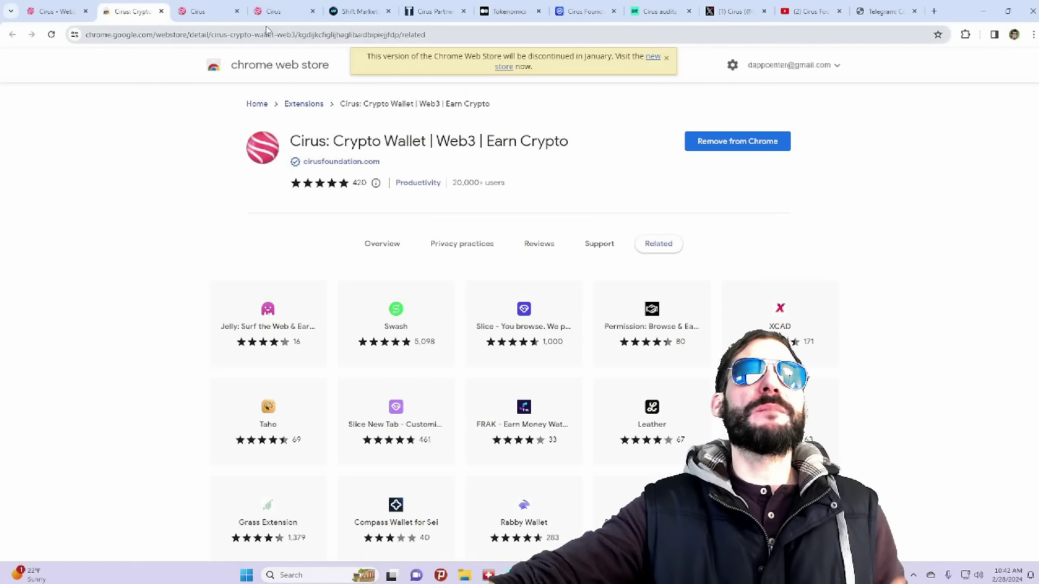
left_click(201, 11)
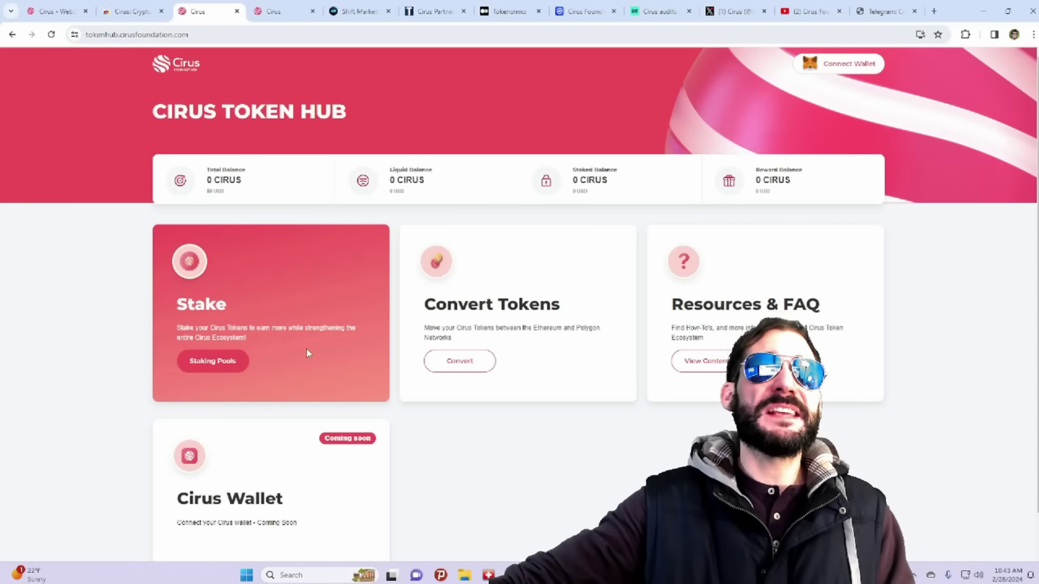
- View the Staking Pools page, including the Cirus Community Staking pool at about 25.93% APY
left_click(306, 357)
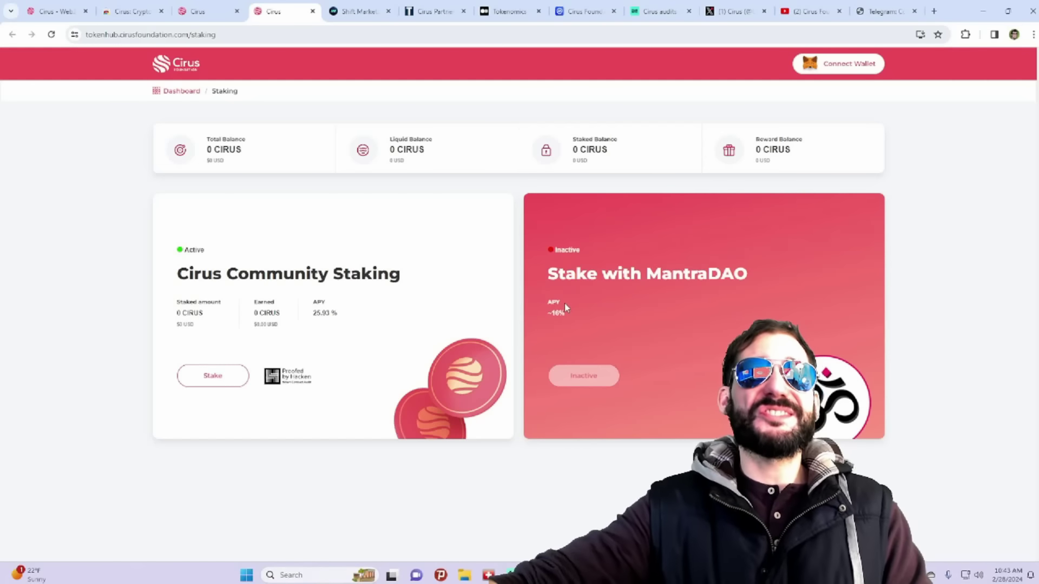
- Return to the Token Hub dashboard, dismiss the MetaMask prompt, and switch to Shift Markets
left_click(181, 92)
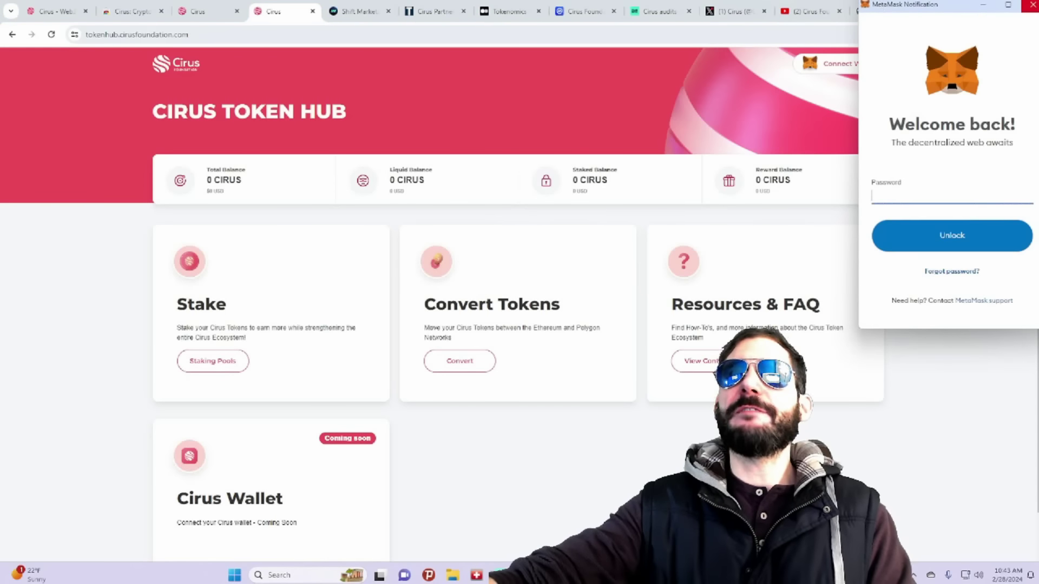
left_click(1032, 6)
scroll(268, 325, "down", 1)
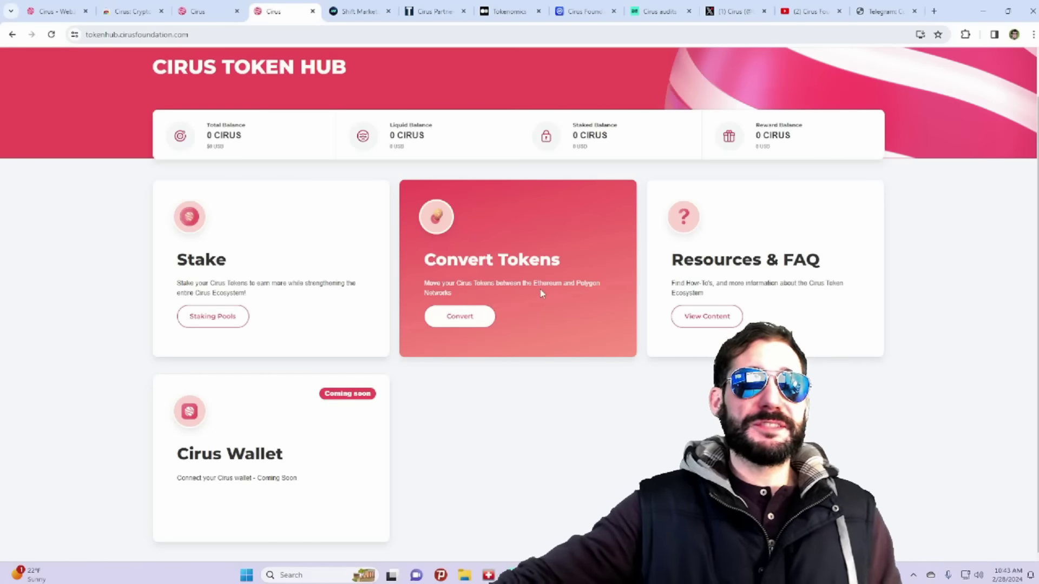
key("ctrl+Tab")
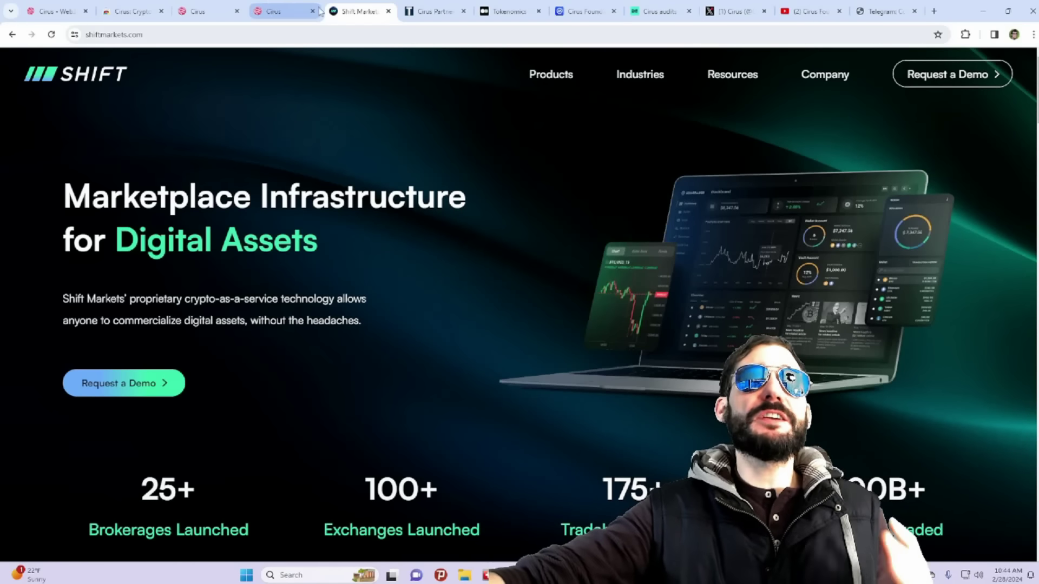
- Switch to the 'Cirus Partners' TechBullion article tab
left_click(433, 11)
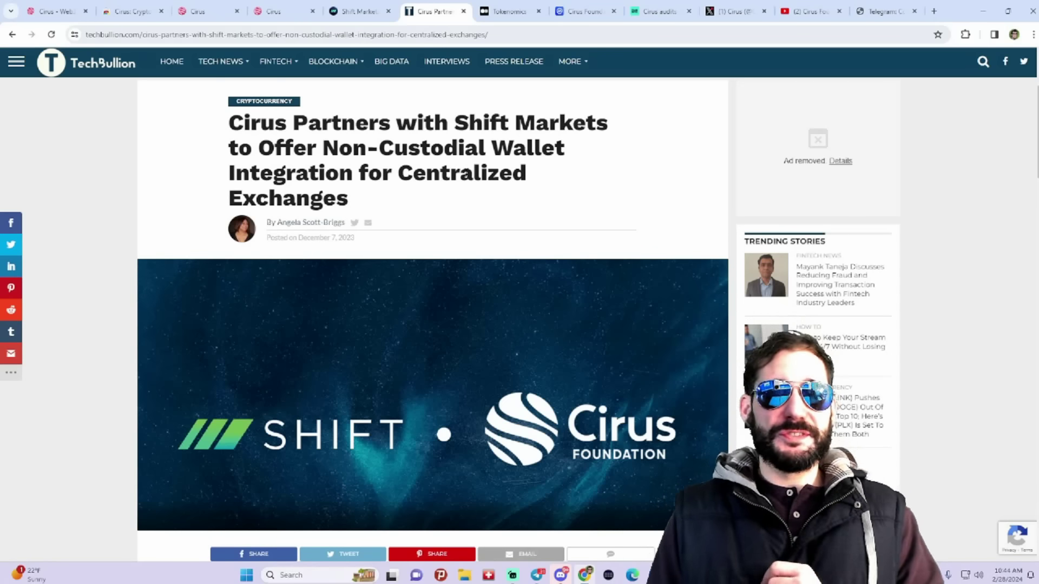
scroll(472, 166, "down", 3)
scroll(471, 166, "down", 3)
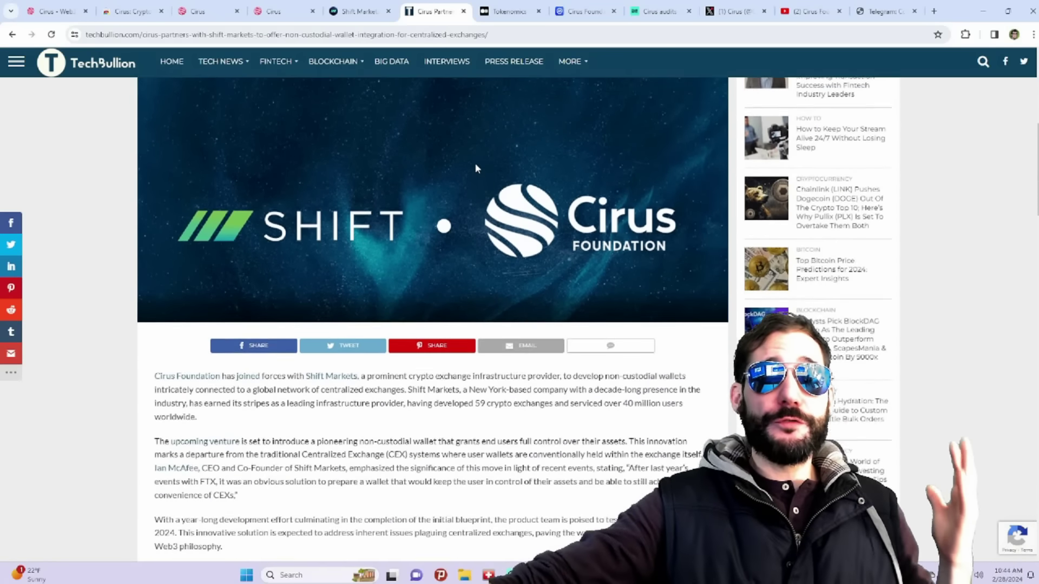
scroll(463, 173, "down", 2)
scroll(459, 172, "down", 3)
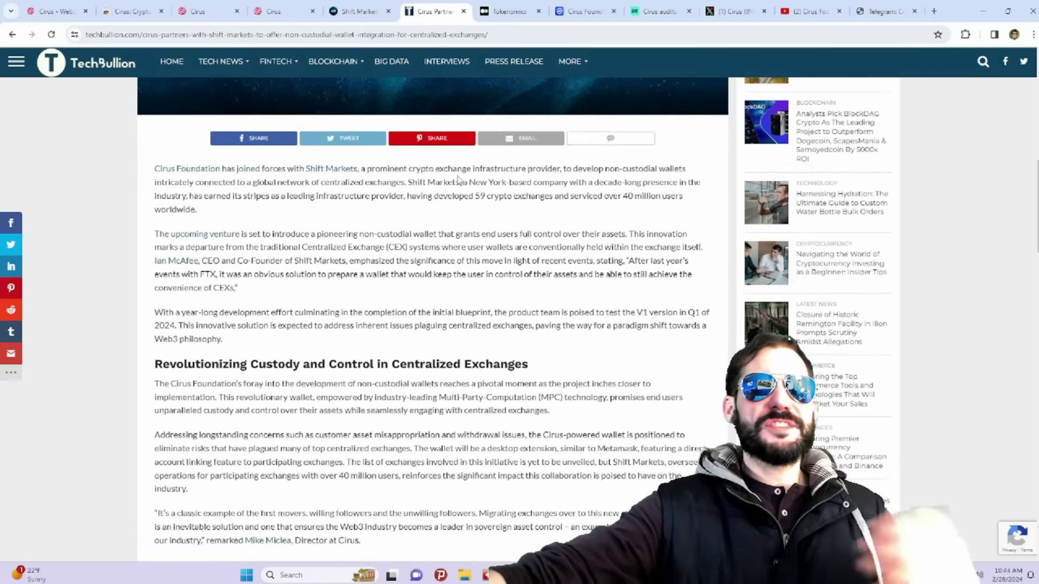
scroll(459, 172, "down", 3)
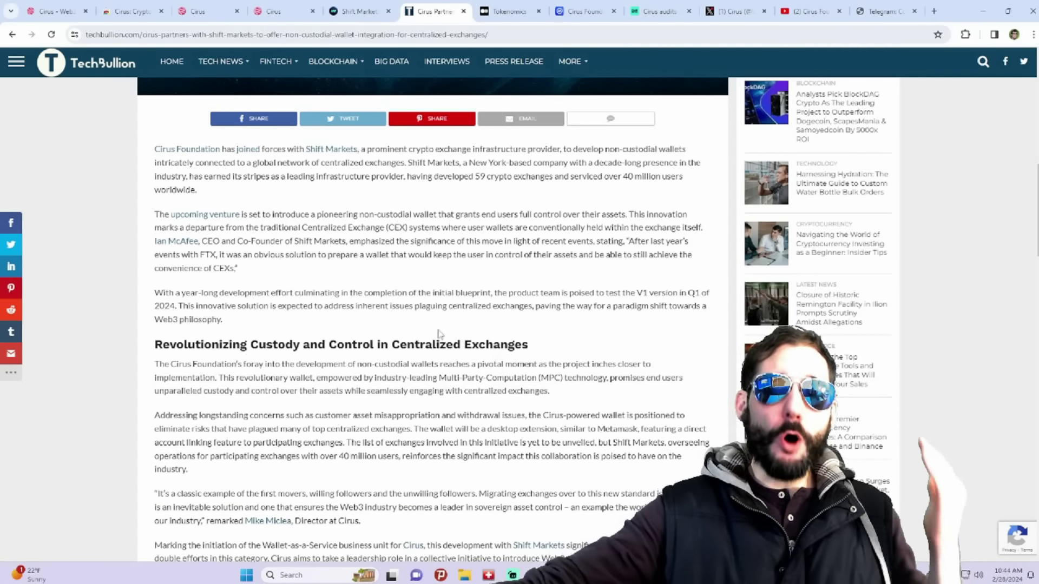
scroll(439, 333, "down", 3)
scroll(438, 333, "down", 2)
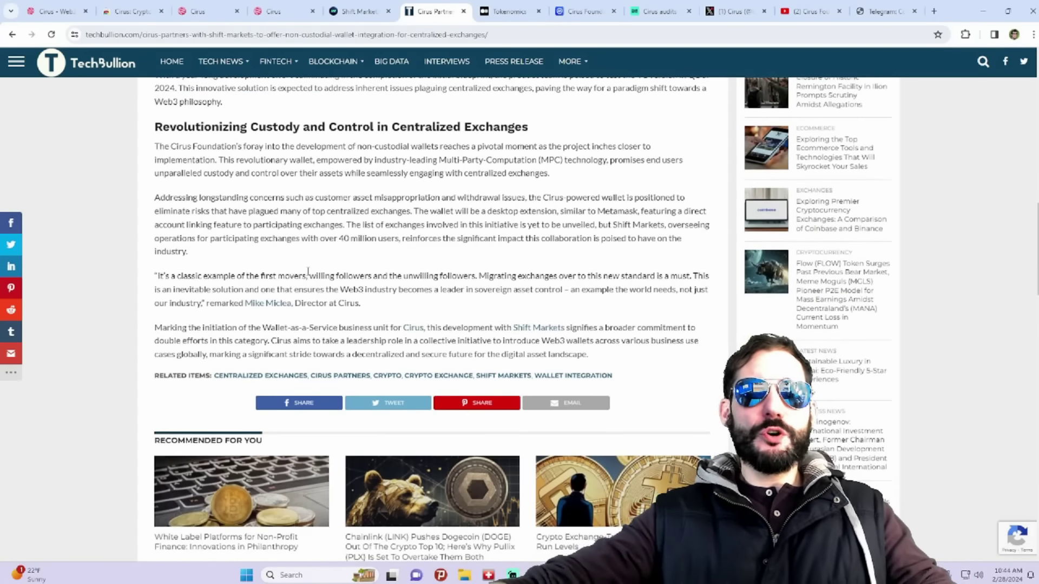
scroll(308, 272, "down", 3)
scroll(306, 277, "down", 3)
scroll(306, 278, "down", 2)
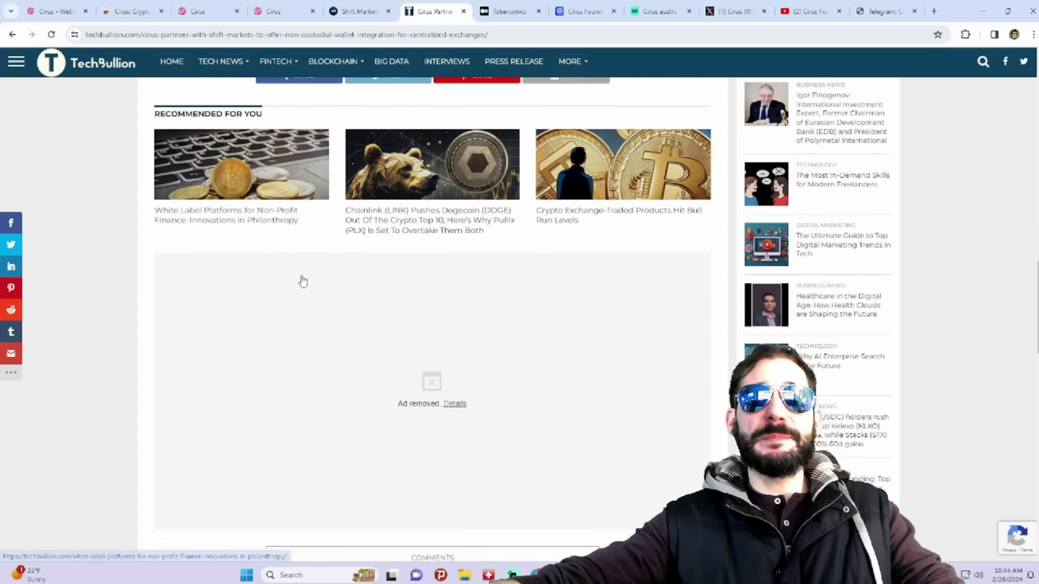
scroll(306, 276, "up", 8)
scroll(306, 276, "up", 8)
scroll(304, 280, "up", 6)
scroll(304, 279, "up", 2)
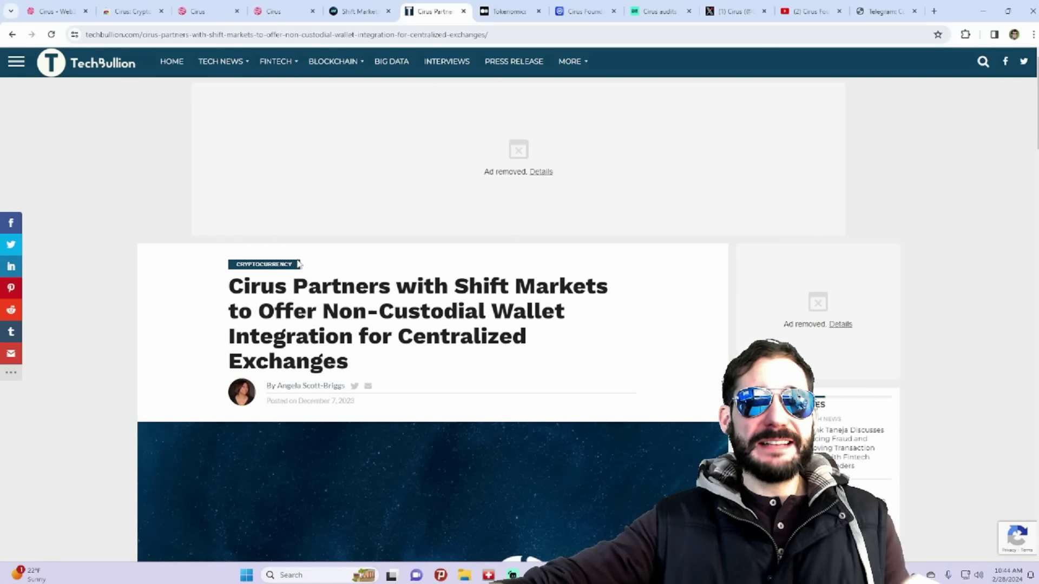
scroll(465, 322, "down", 2)
scroll(431, 325, "down", 1)
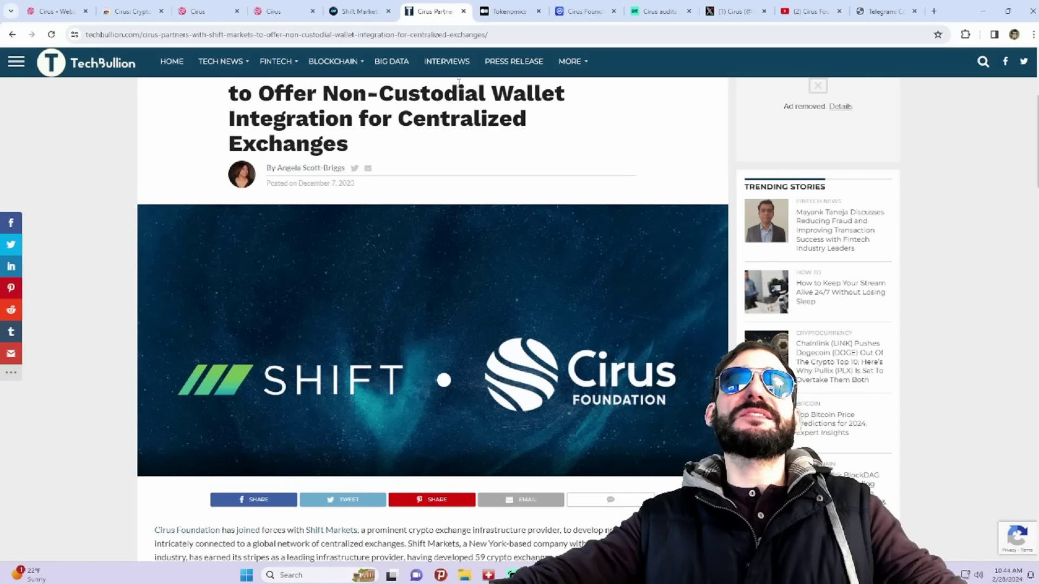
- Switch to the Medium tab with 'Tokenomics V2: Unlocking our Power'
left_click(508, 11)
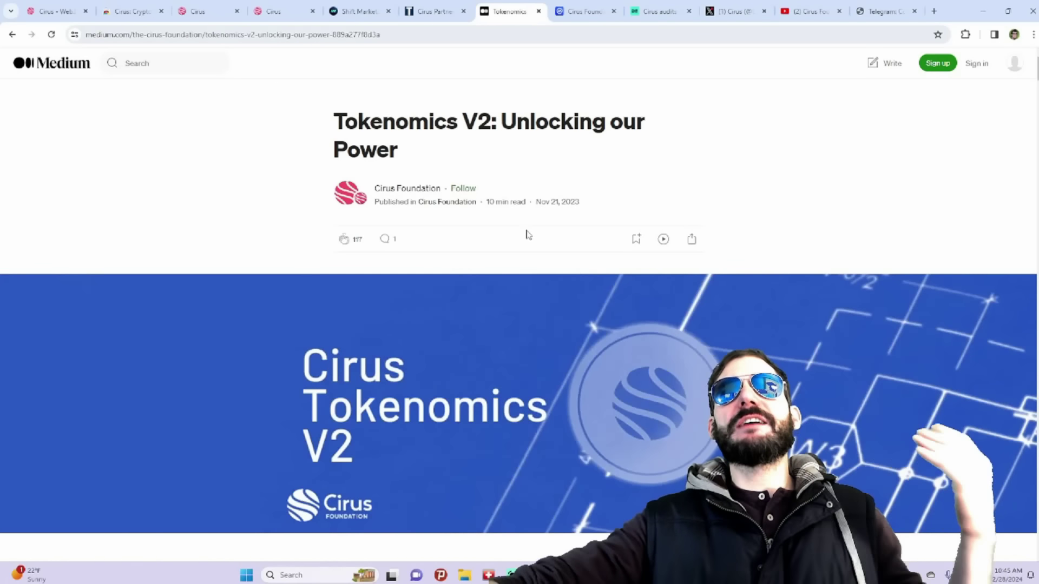
scroll(533, 248, "down", 3)
scroll(533, 248, "down", 3)
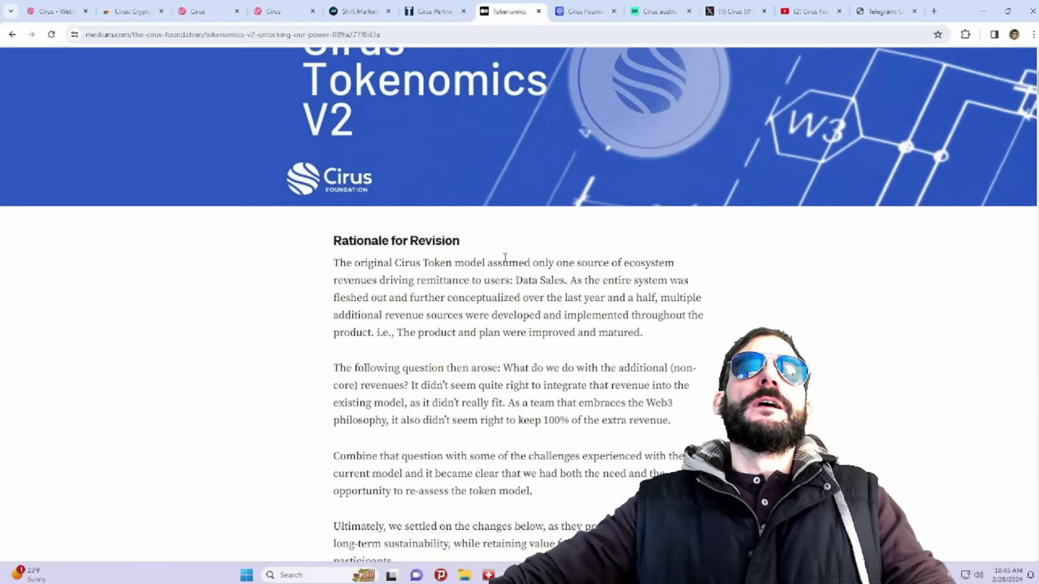
scroll(532, 247, "down", 2)
scroll(548, 259, "down", 2)
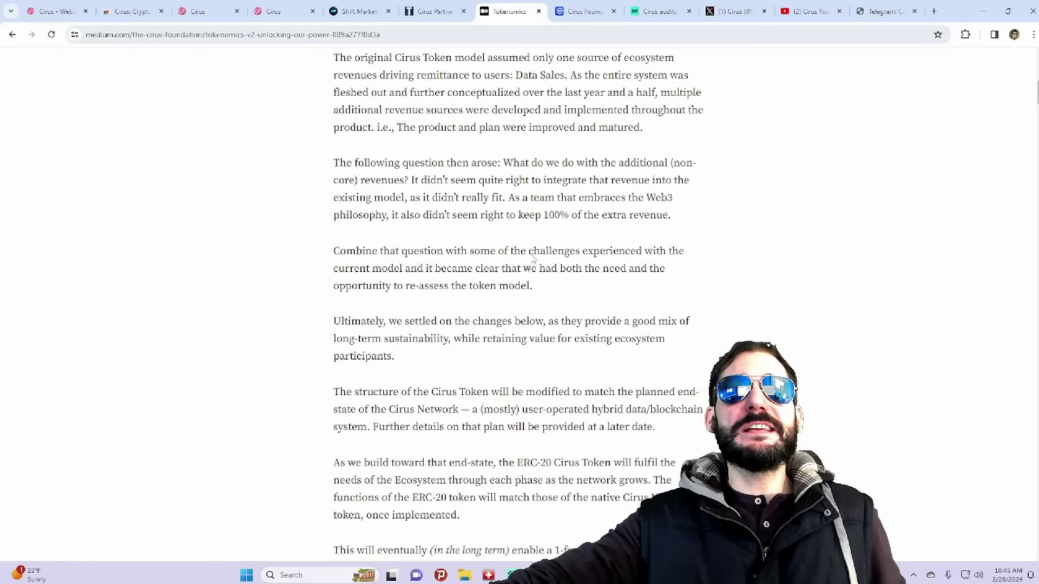
scroll(548, 258, "down", 1)
scroll(512, 228, "down", 1)
scroll(511, 223, "down", 2)
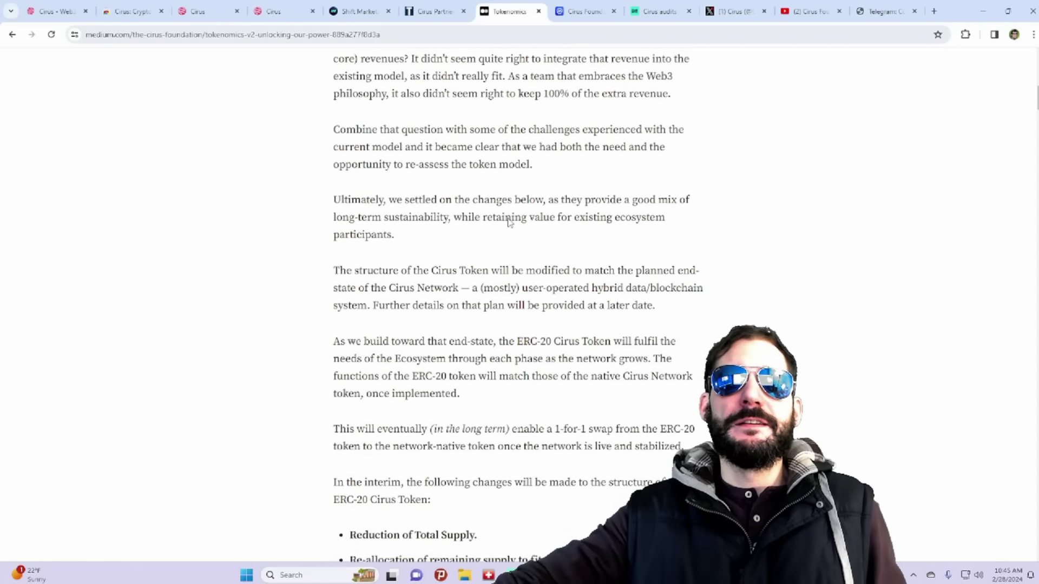
scroll(511, 224, "down", 1)
scroll(509, 219, "down", 2)
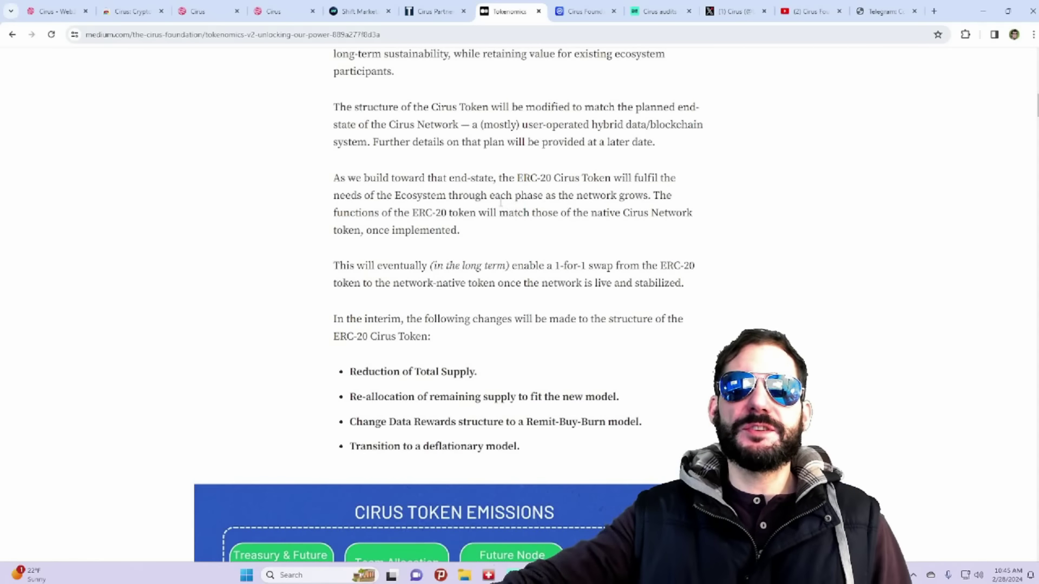
scroll(489, 182, "down", 1)
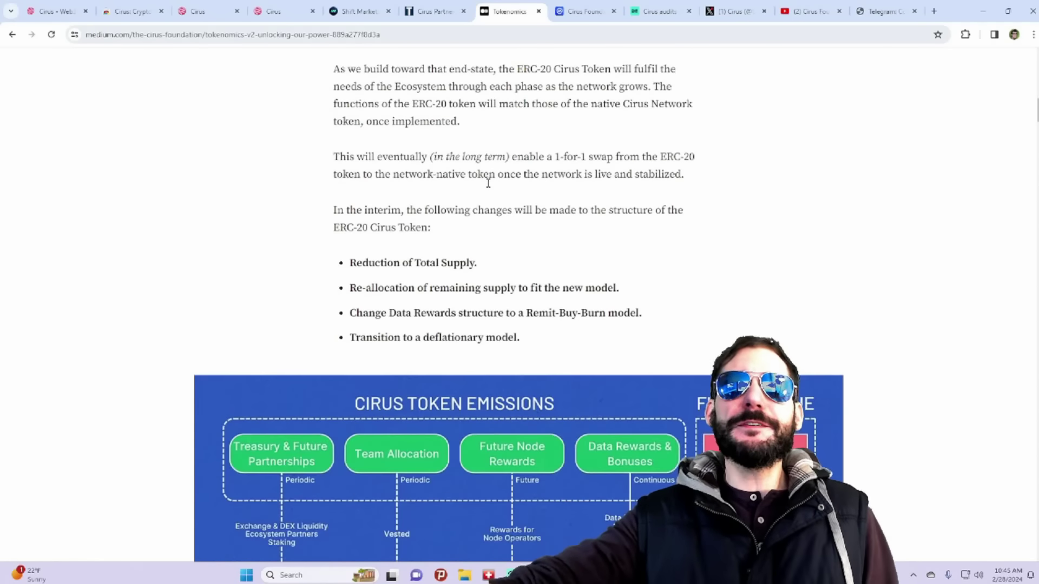
scroll(482, 187, "down", 1)
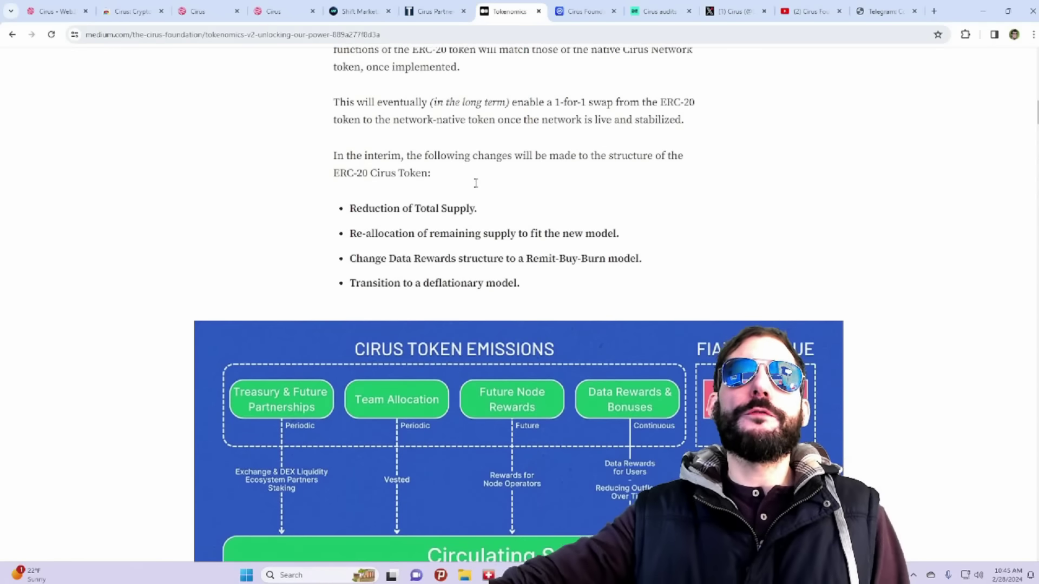
scroll(482, 187, "down", 1)
scroll(482, 187, "down", 2)
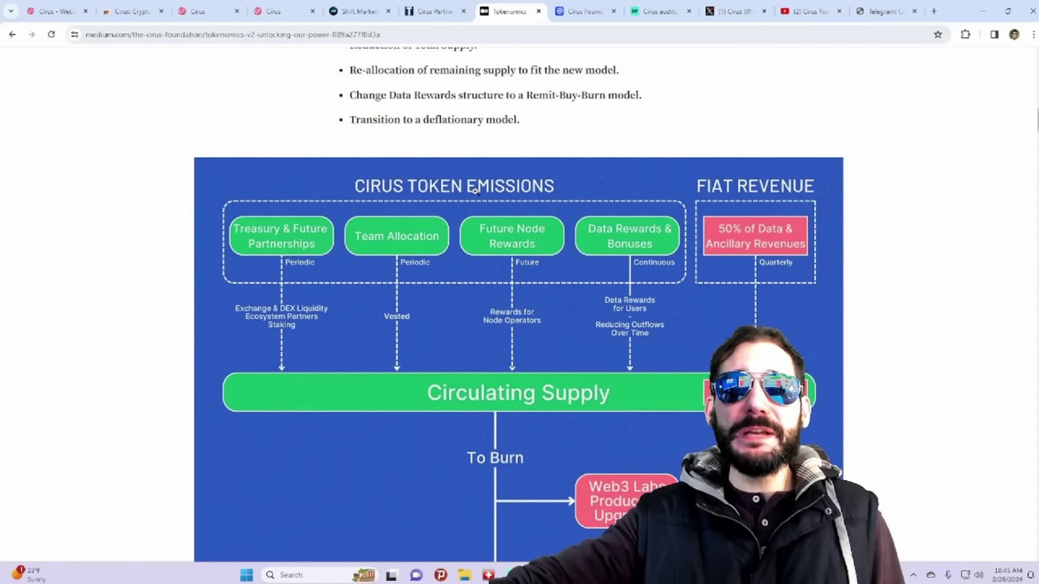
scroll(476, 189, "down", 1)
scroll(476, 190, "down", 1)
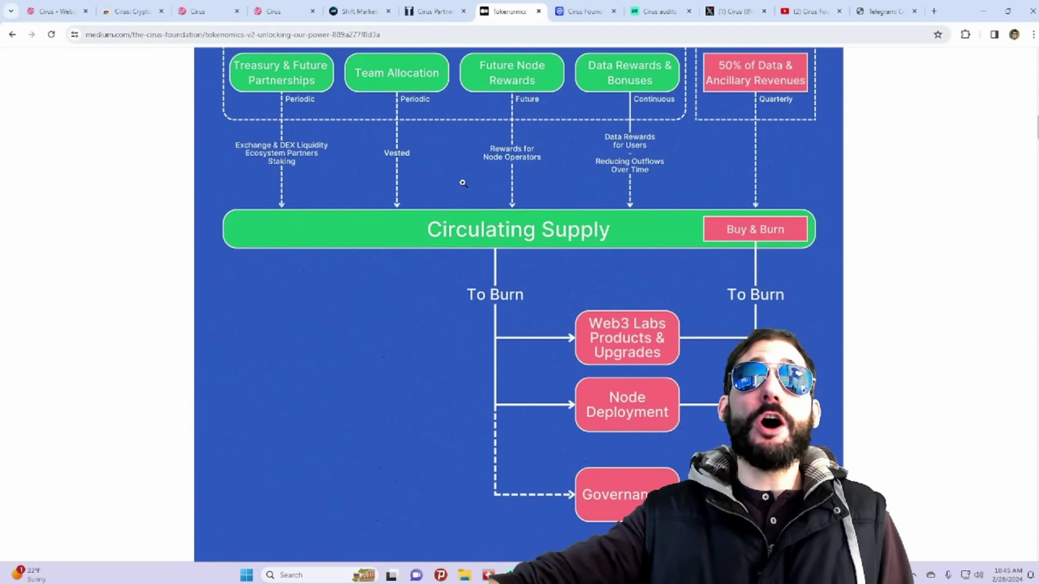
scroll(462, 183, "up", 2)
scroll(462, 183, "up", 2)
scroll(456, 184, "down", 3)
scroll(450, 185, "down", 2)
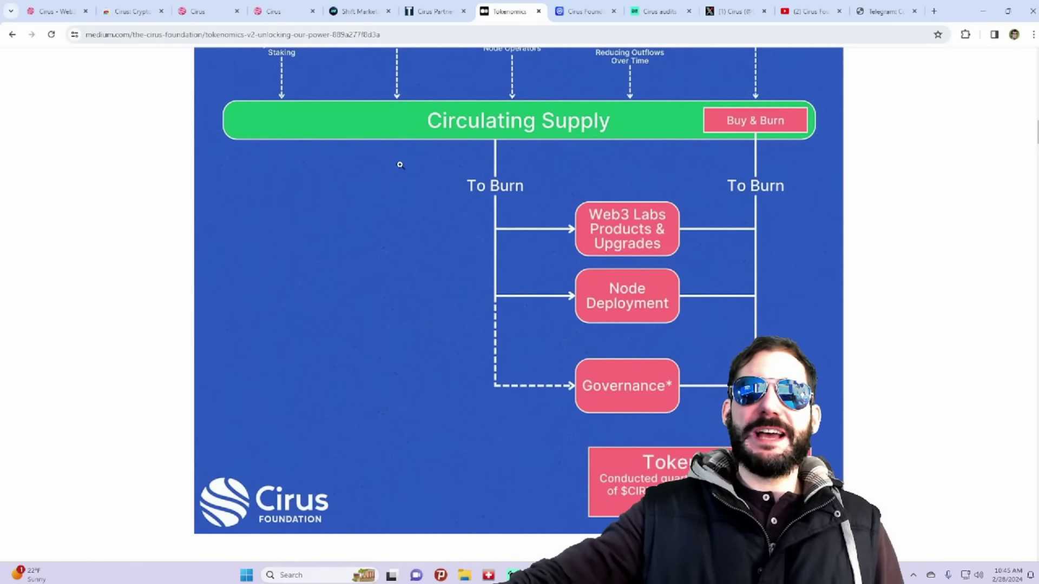
scroll(400, 164, "down", 1)
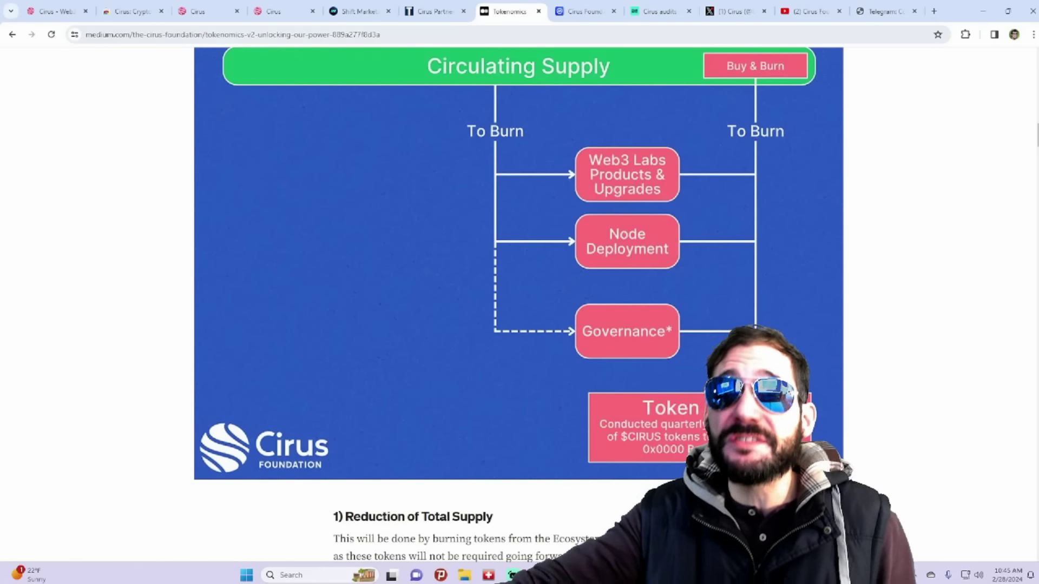
scroll(436, 257, "up", 2)
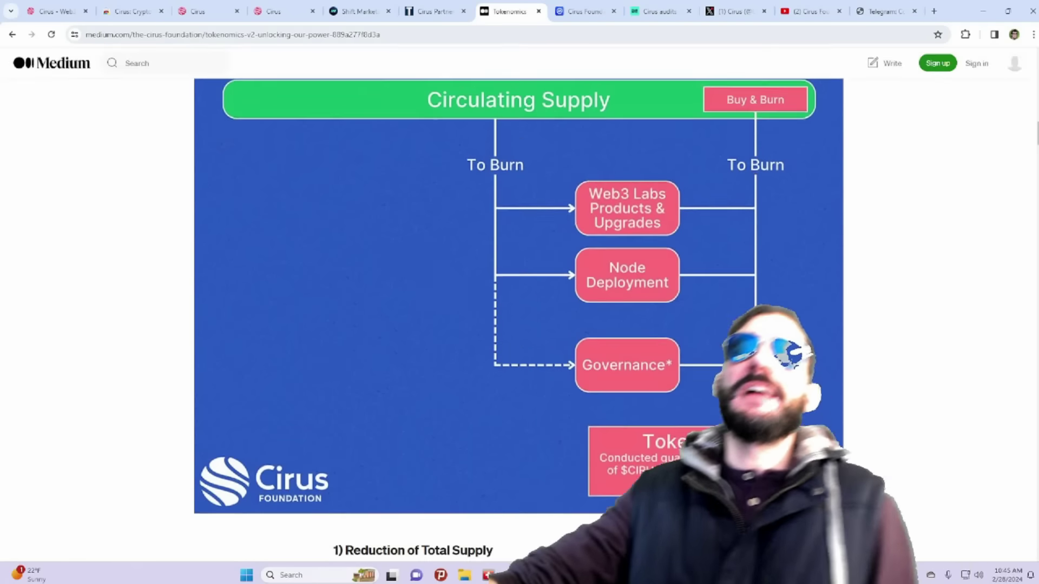
scroll(435, 256, "up", 2)
scroll(435, 257, "up", 2)
scroll(435, 257, "up", 2)
scroll(467, 309, "down", 4)
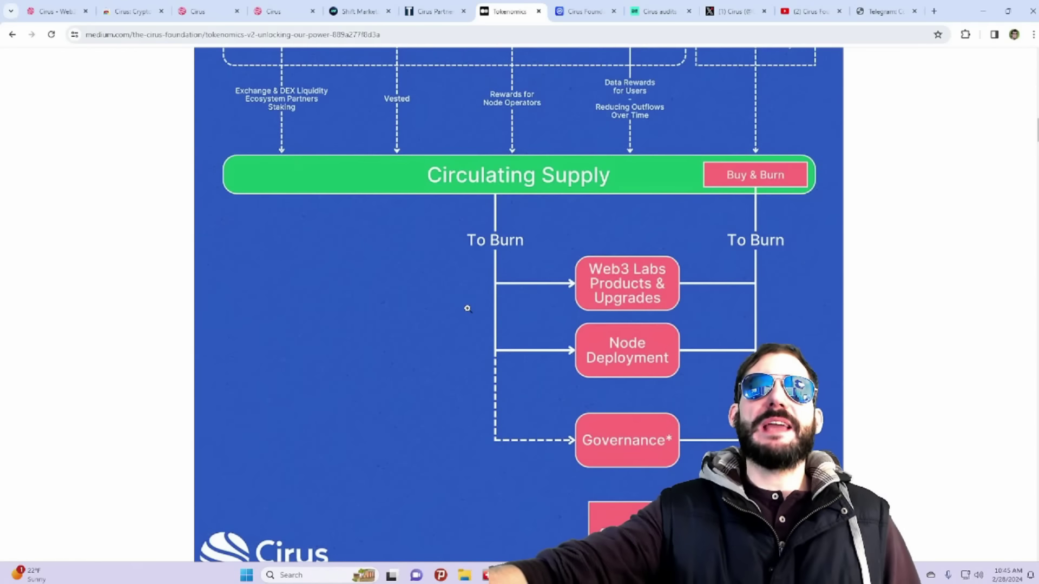
scroll(467, 309, "down", 3)
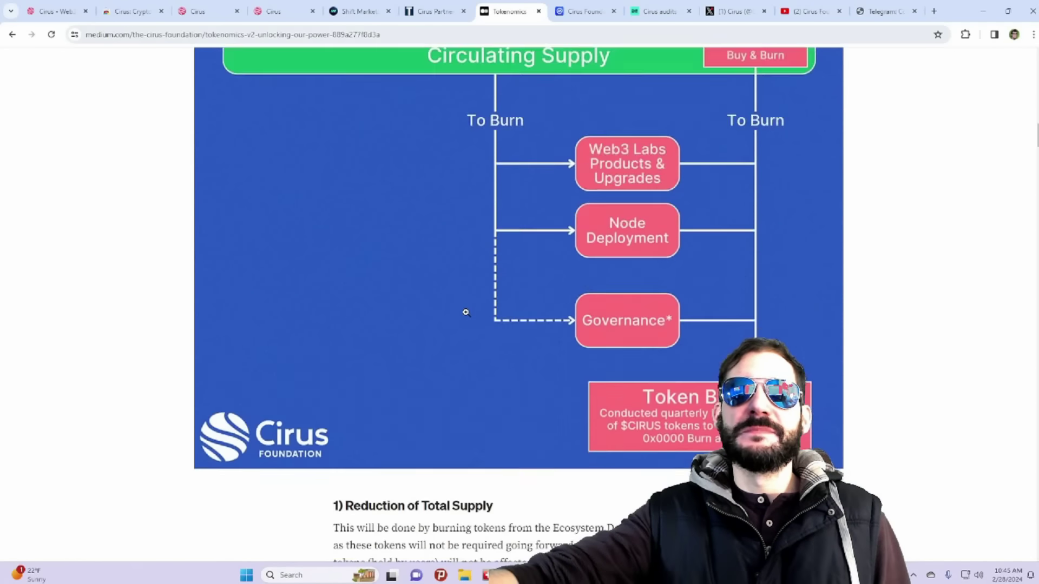
scroll(467, 309, "down", 1)
scroll(467, 309, "up", 3)
scroll(467, 309, "down", 3)
scroll(467, 310, "down", 2)
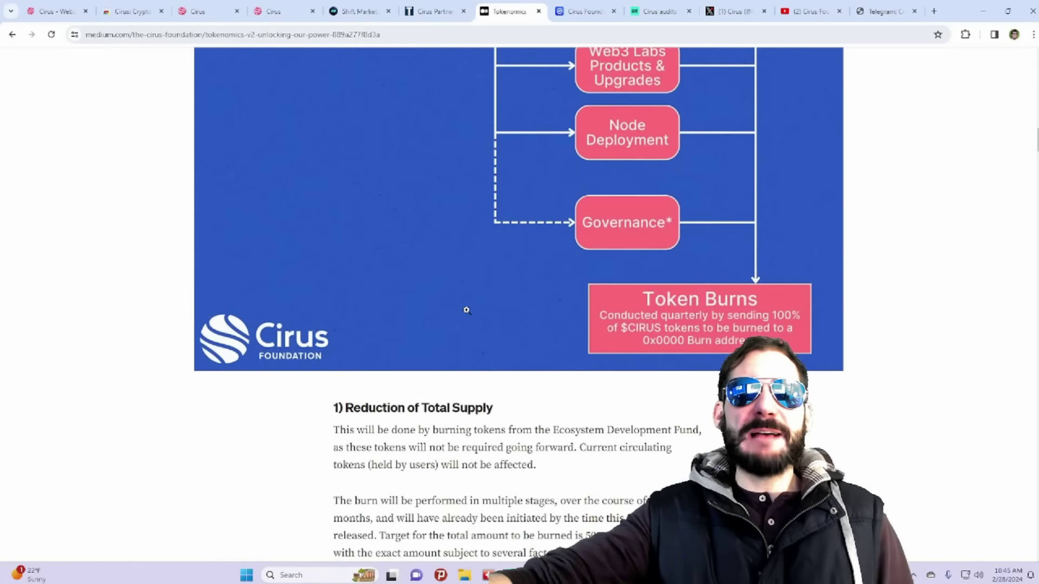
scroll(466, 310, "down", 1)
scroll(466, 310, "down", 1)
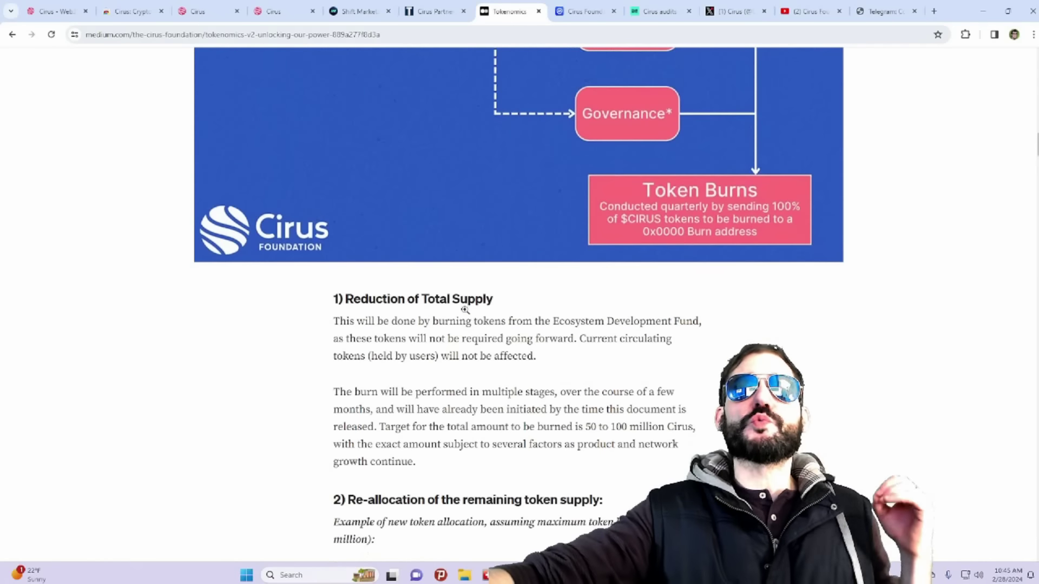
scroll(467, 309, "down", 1)
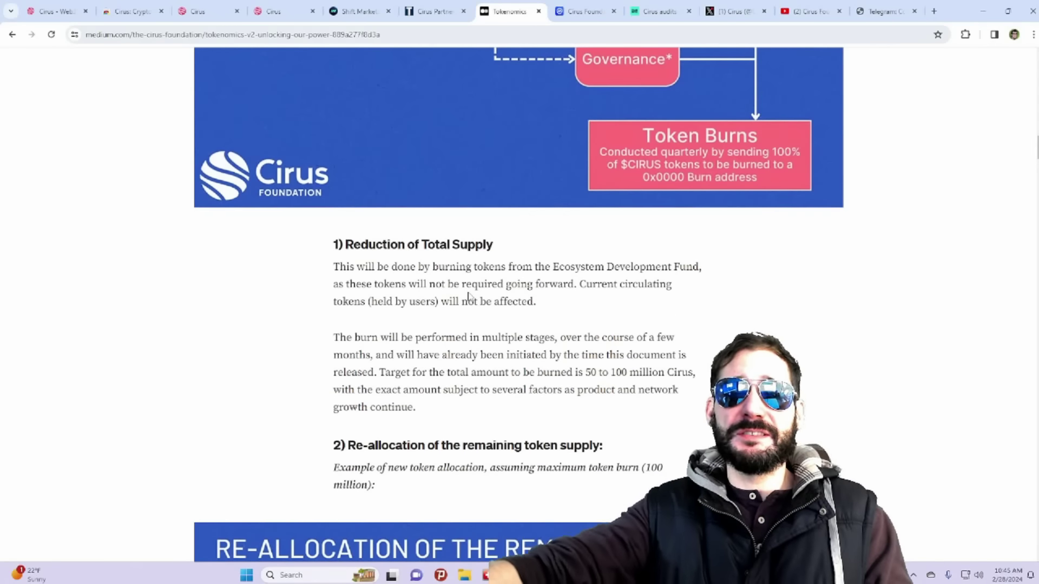
scroll(468, 298, "down", 1)
scroll(469, 298, "up", 10)
scroll(488, 325, "up", 10)
scroll(494, 342, "up", 10)
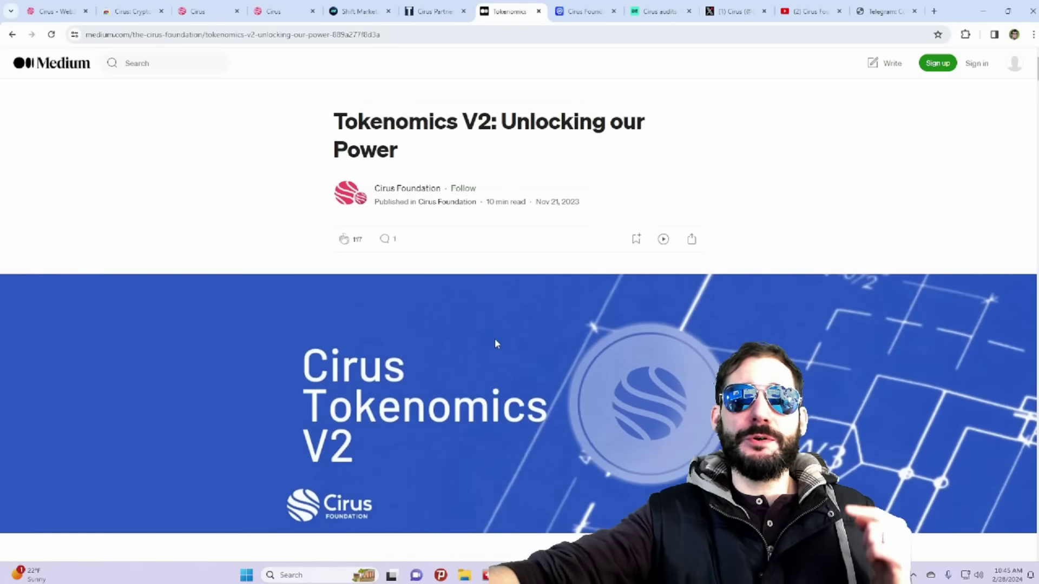
scroll(489, 323, "down", 8)
scroll(490, 325, "down", 4)
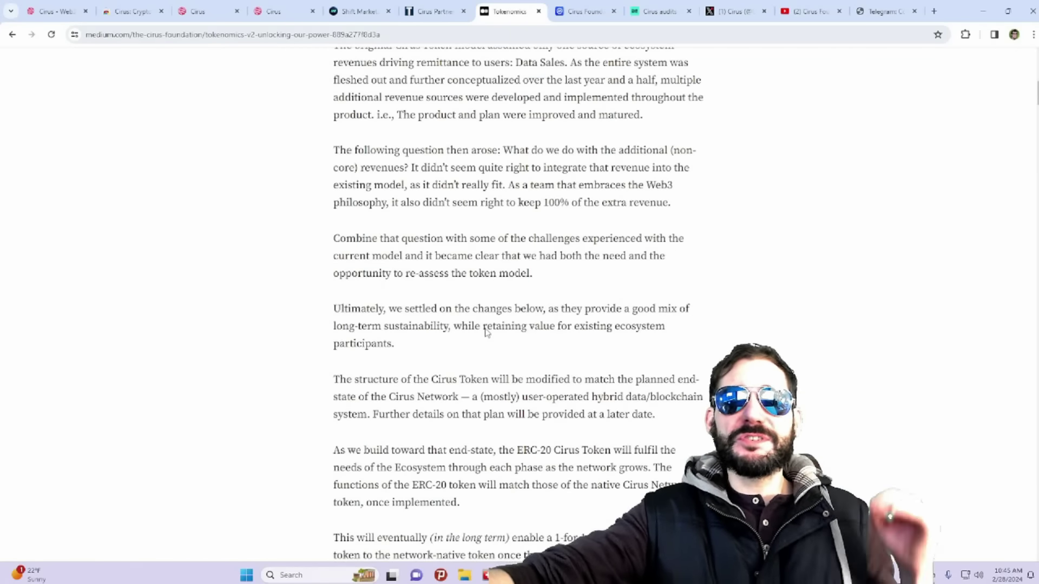
scroll(490, 323, "down", 2)
scroll(490, 324, "down", 3)
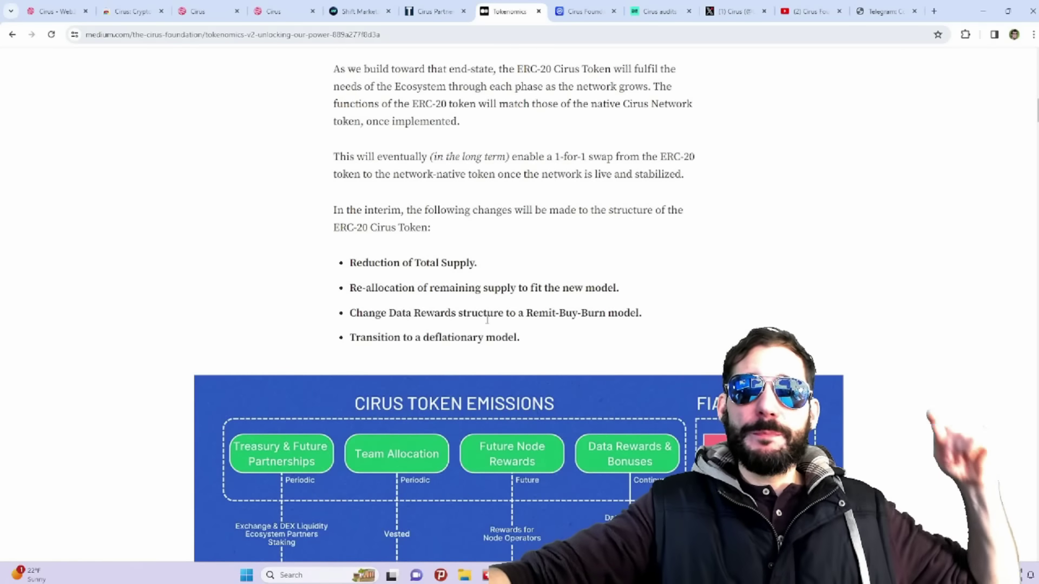
scroll(487, 319, "down", 1)
scroll(487, 318, "down", 1)
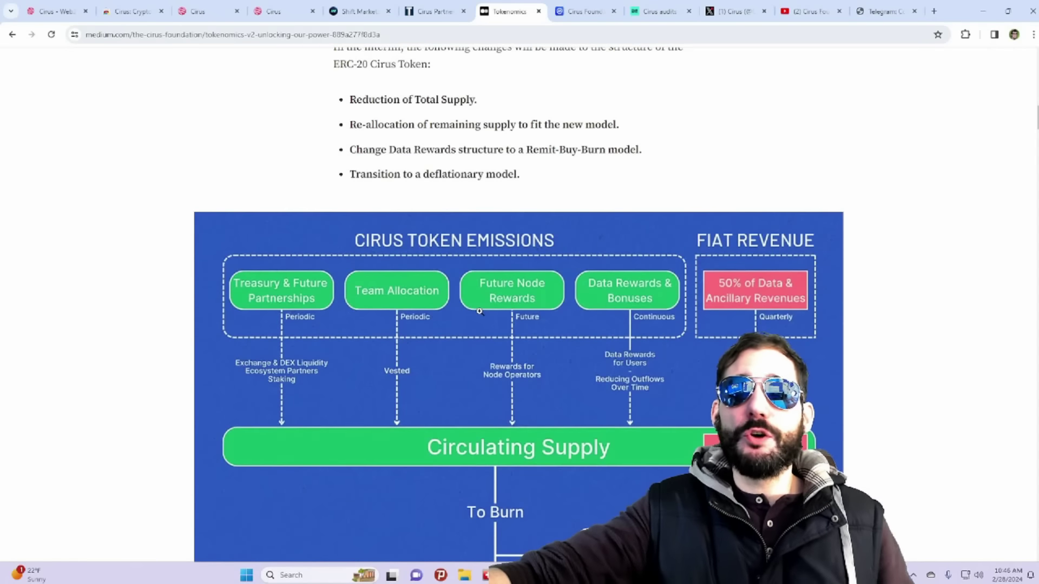
scroll(480, 317, "down", 1)
scroll(480, 317, "down", 1)
scroll(480, 318, "down", 1)
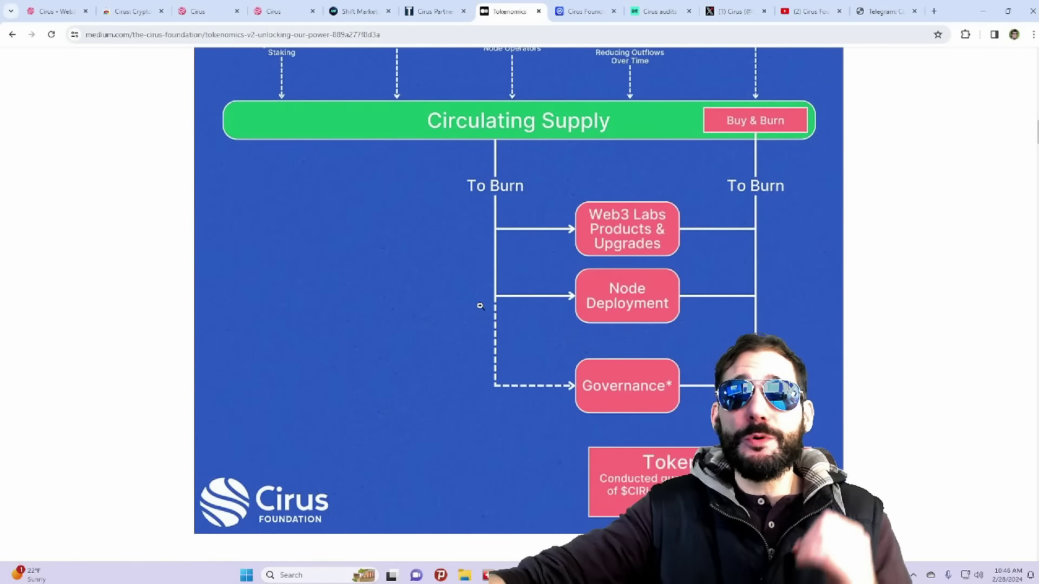
scroll(479, 307, "down", 3)
scroll(479, 306, "down", 3)
scroll(477, 307, "down", 3)
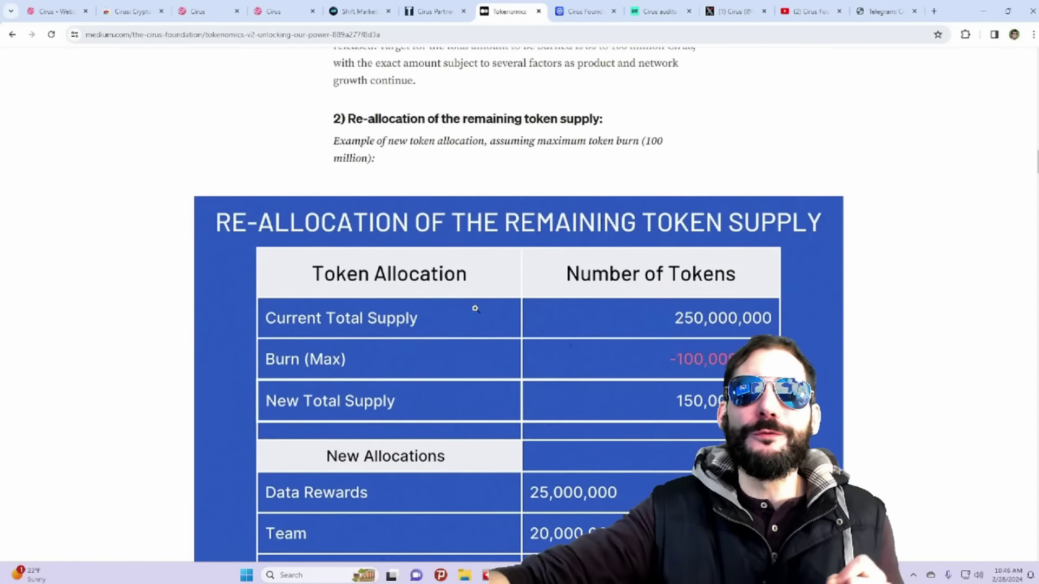
scroll(475, 309, "down", 2)
scroll(475, 308, "down", 1)
scroll(474, 306, "down", 4)
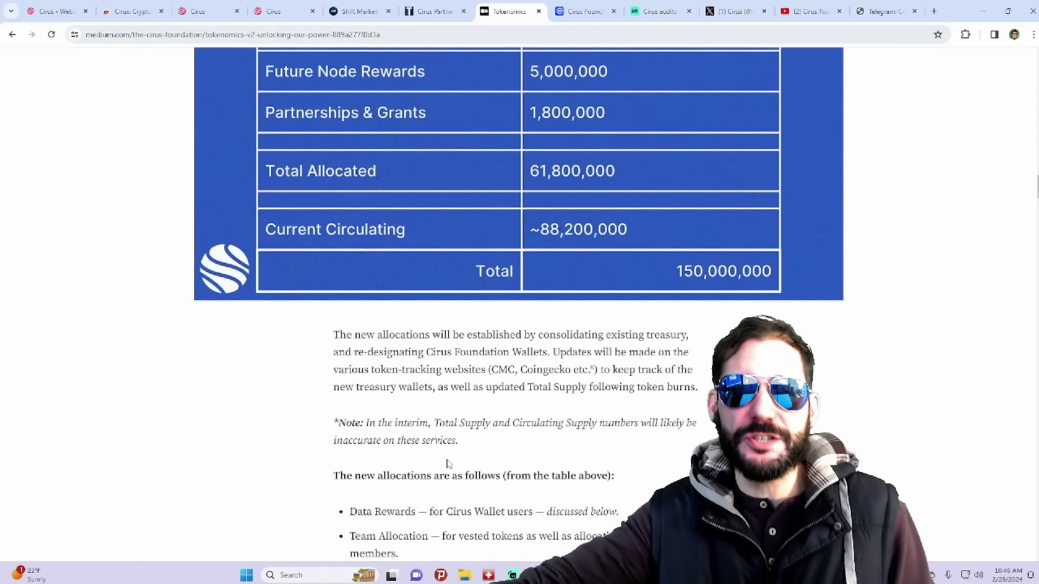
scroll(447, 464, "down", 1)
scroll(444, 451, "down", 1)
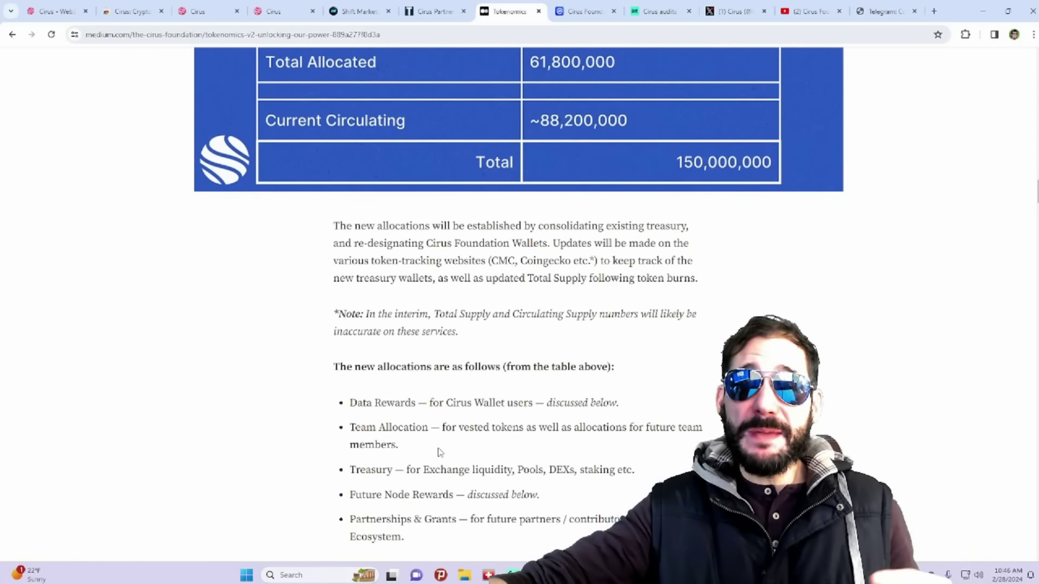
scroll(426, 439, "down", 2)
scroll(427, 439, "down", 1)
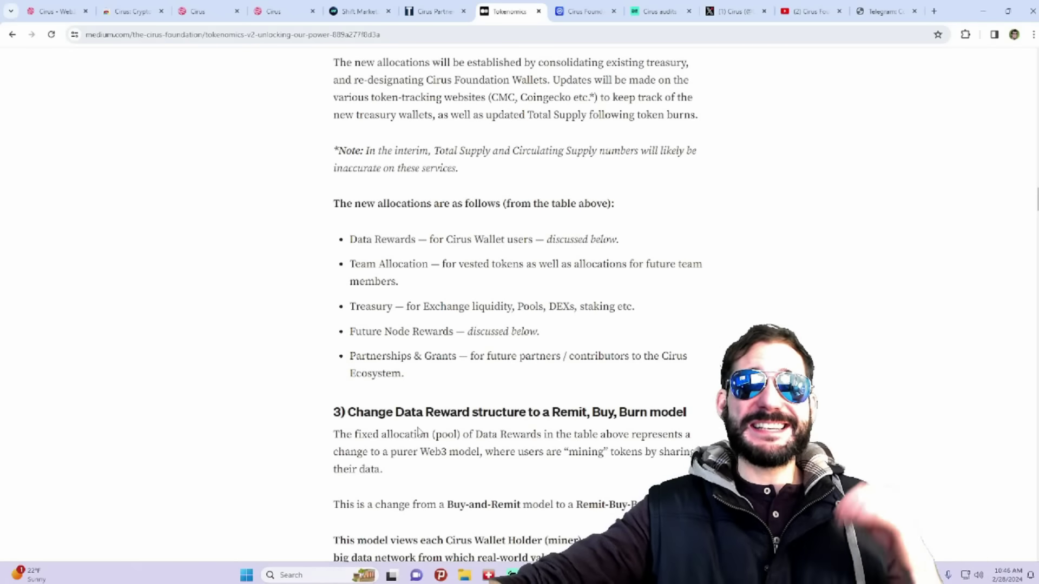
scroll(546, 392, "down", 4)
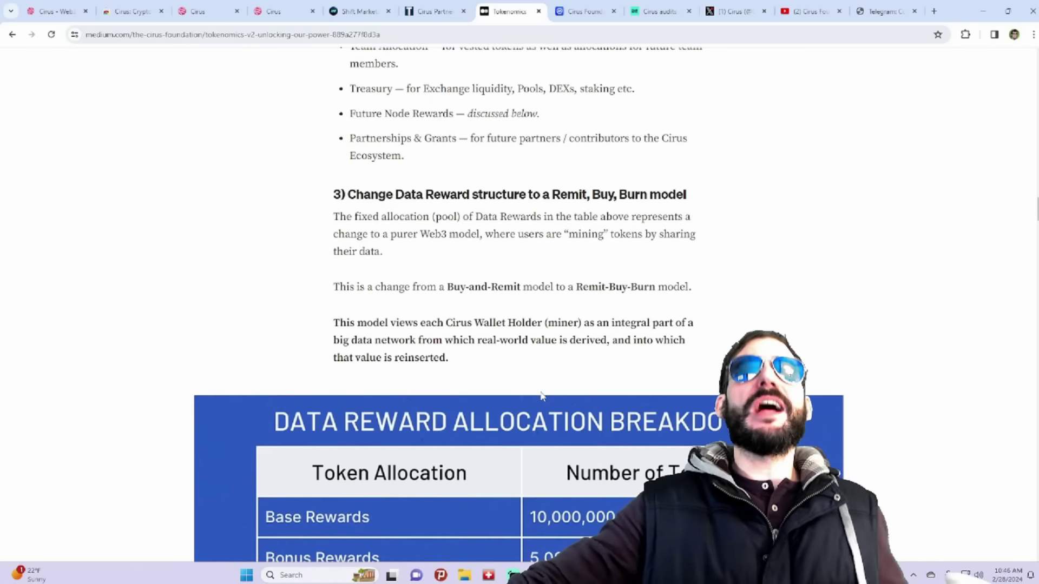
scroll(547, 392, "down", 4)
scroll(512, 391, "down", 6)
scroll(480, 390, "down", 5)
scroll(481, 390, "down", 3)
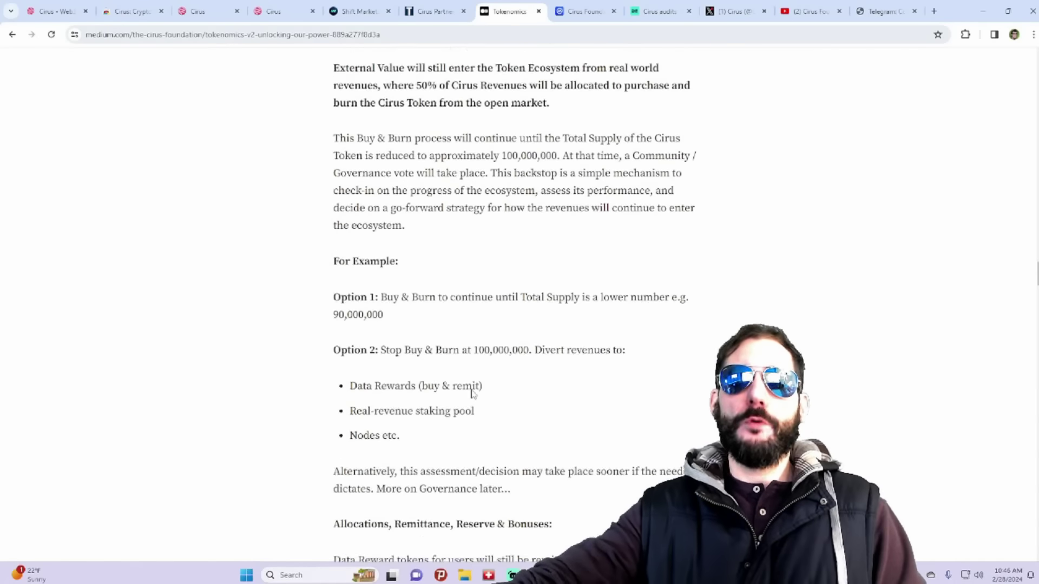
scroll(475, 396, "down", 1)
- Switch to the CoinMarketCap Cirus Foundation tab with Ctrl+Tab
key("ctrl+Tab")
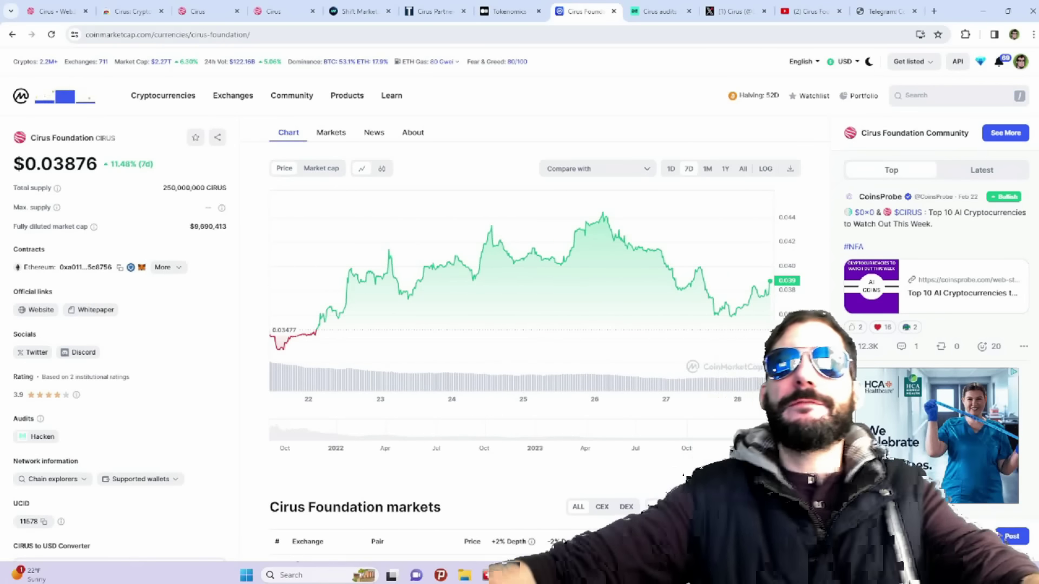
mouse_move(607, 288)
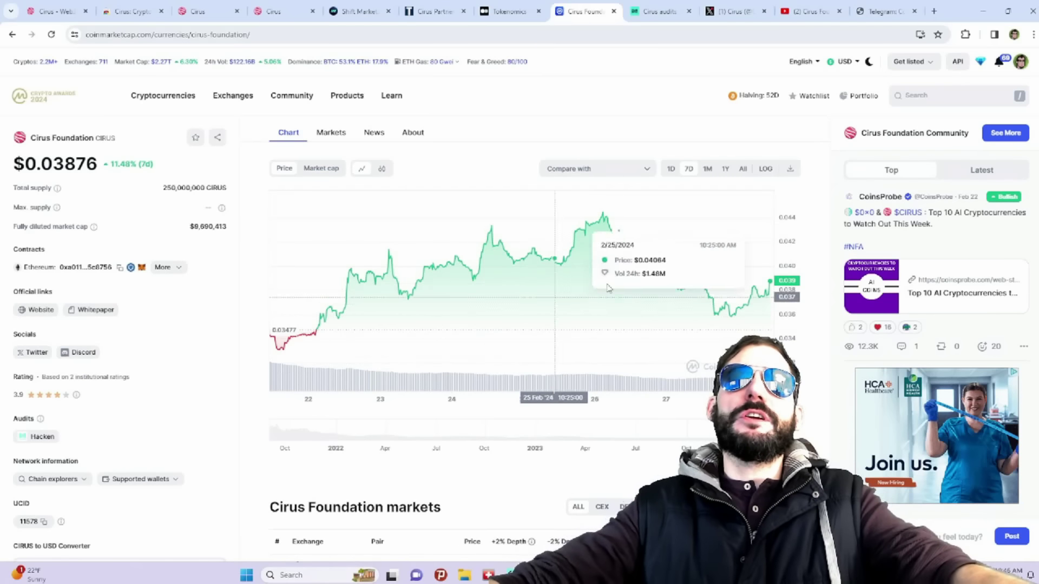
- Show the CIRUS chart over one month, glance at Hacken's audit, and return to CoinMarketCap
left_click(708, 169)
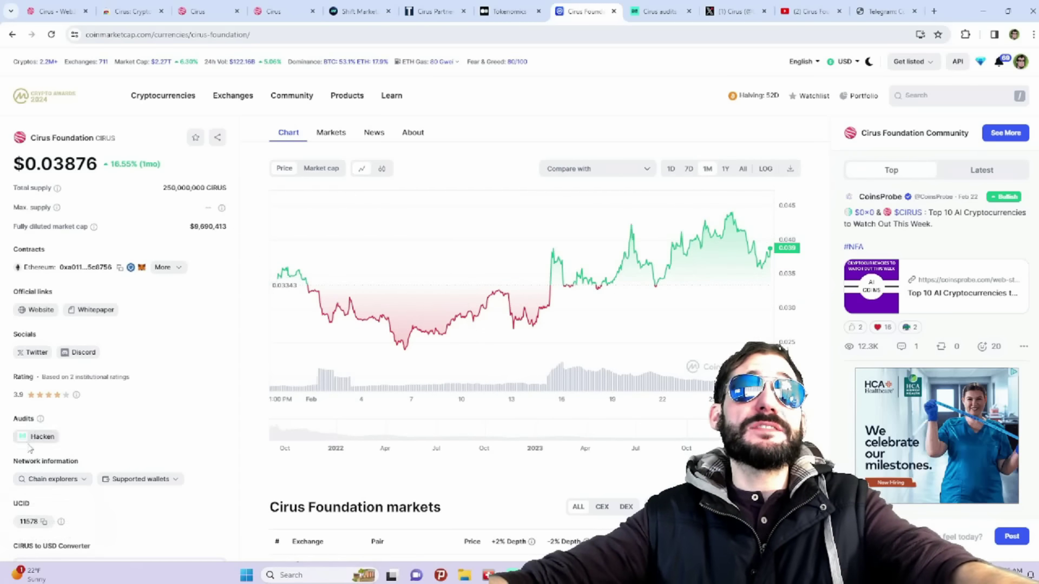
left_click(653, 11)
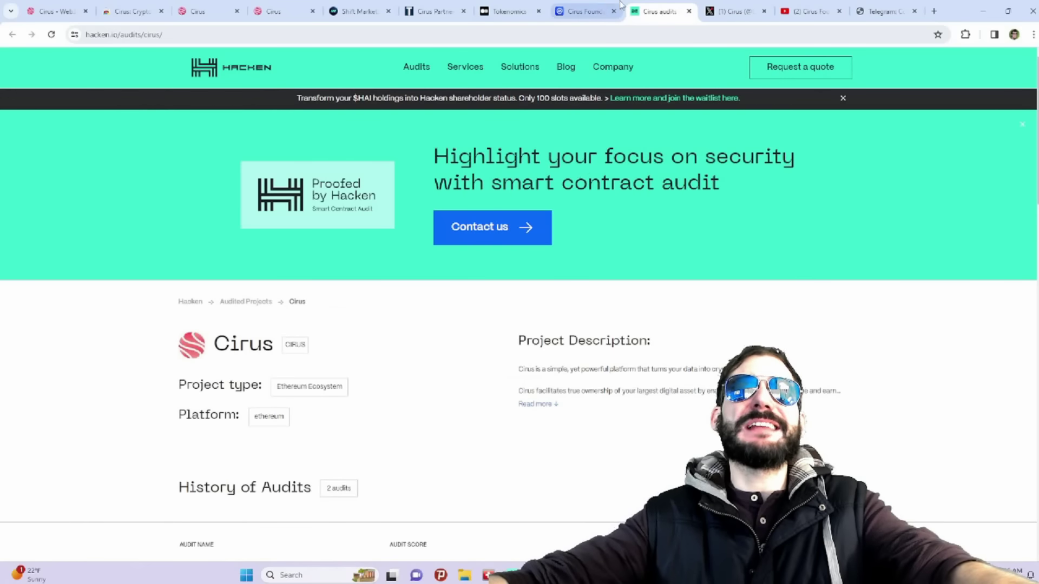
left_click(584, 10)
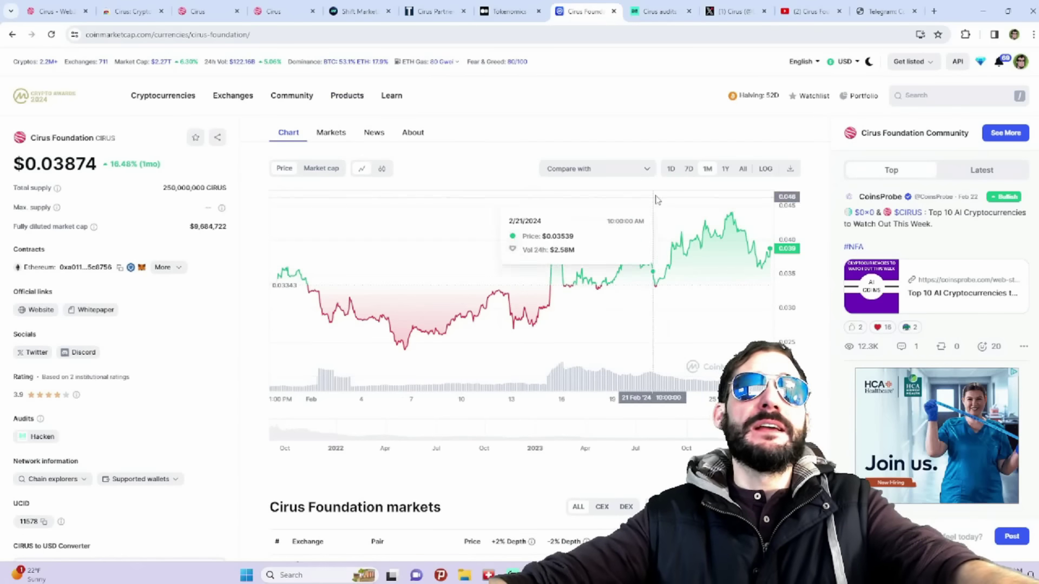
left_click(331, 132)
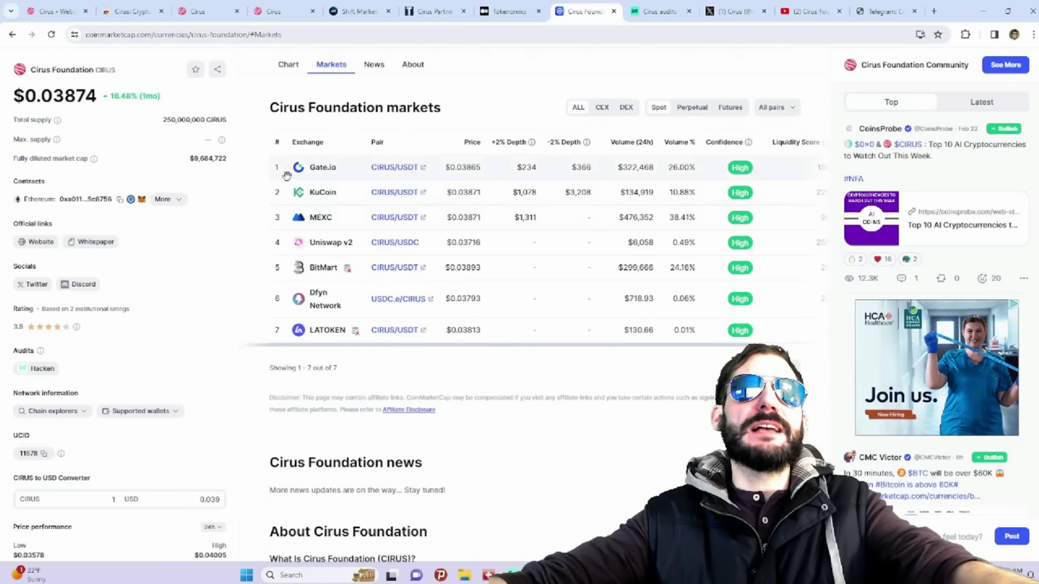
scroll(346, 169, "up", 2)
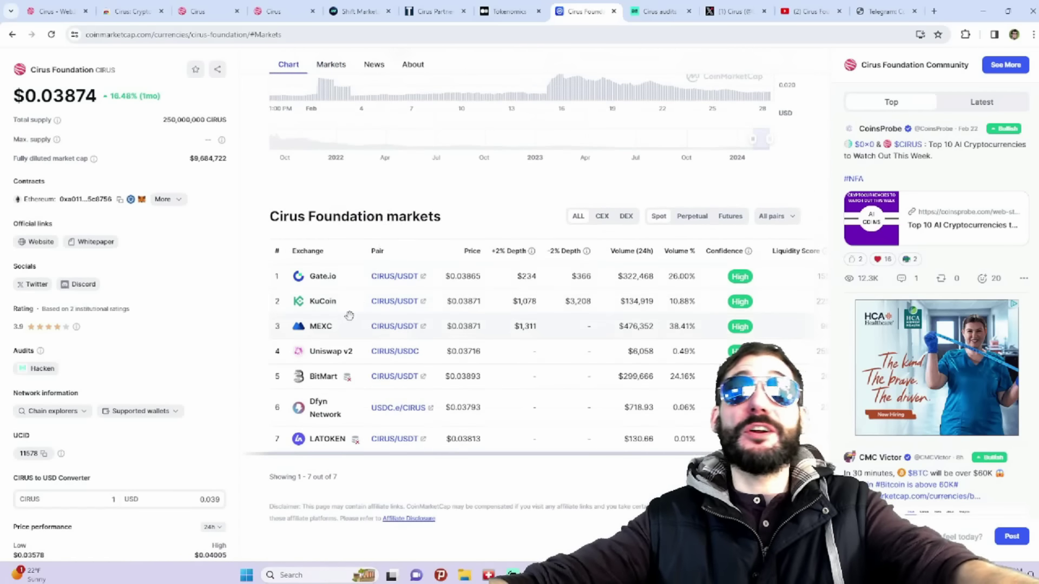
scroll(349, 315, "down", 2)
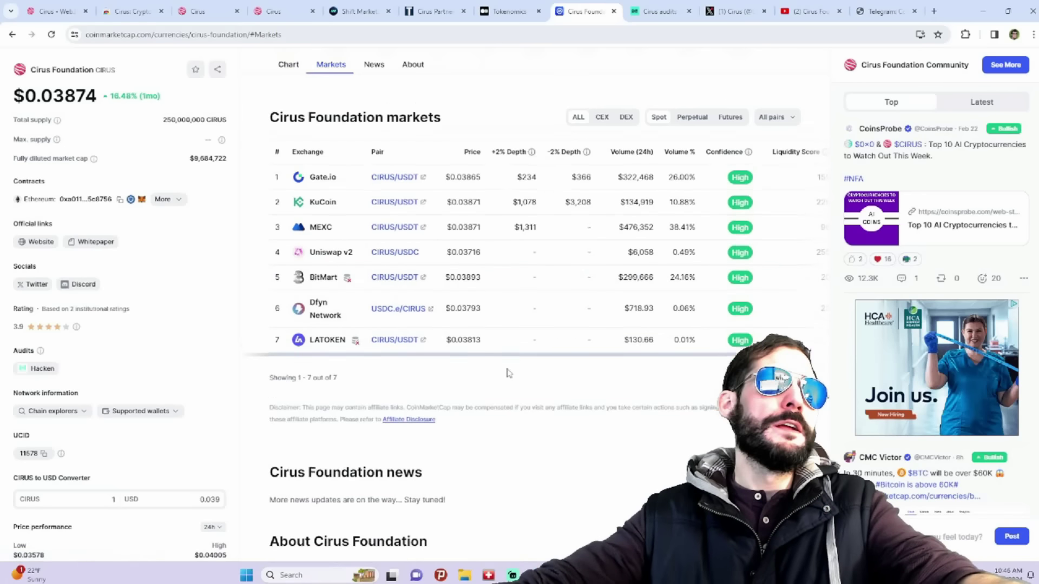
scroll(507, 353, "up", 5)
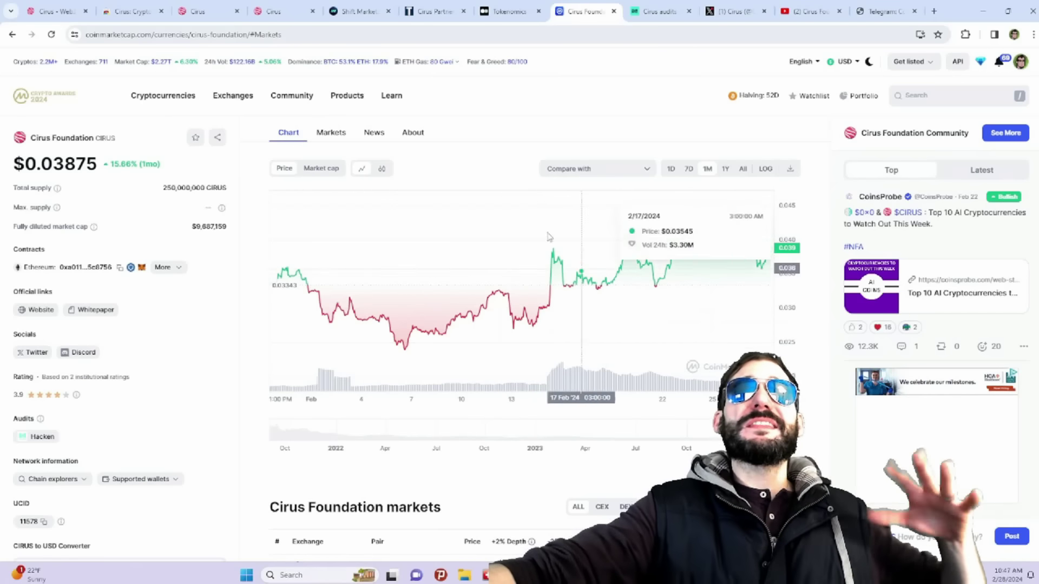
left_click(132, 11)
left_click(192, 11)
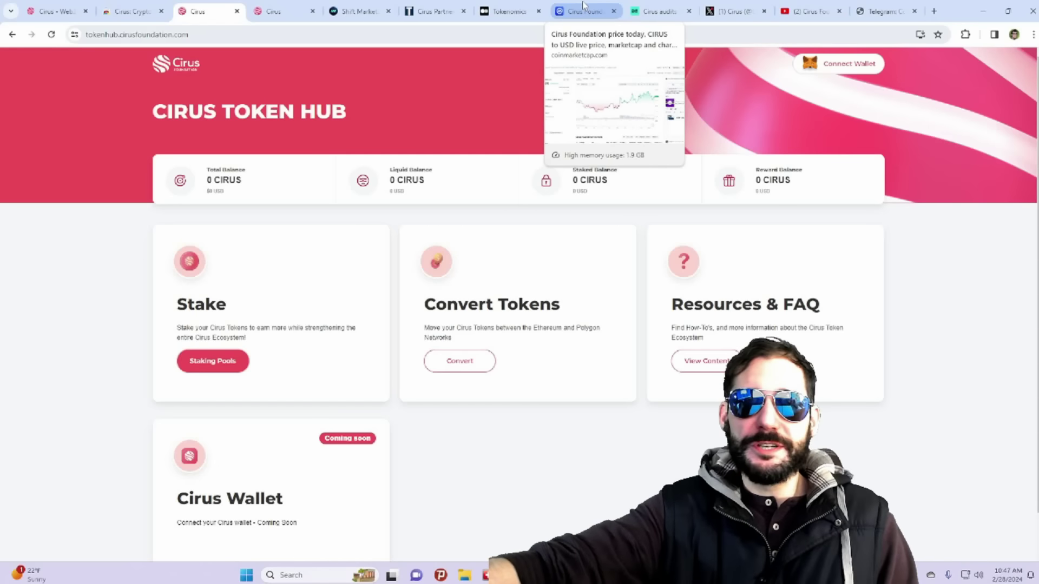
left_click(585, 10)
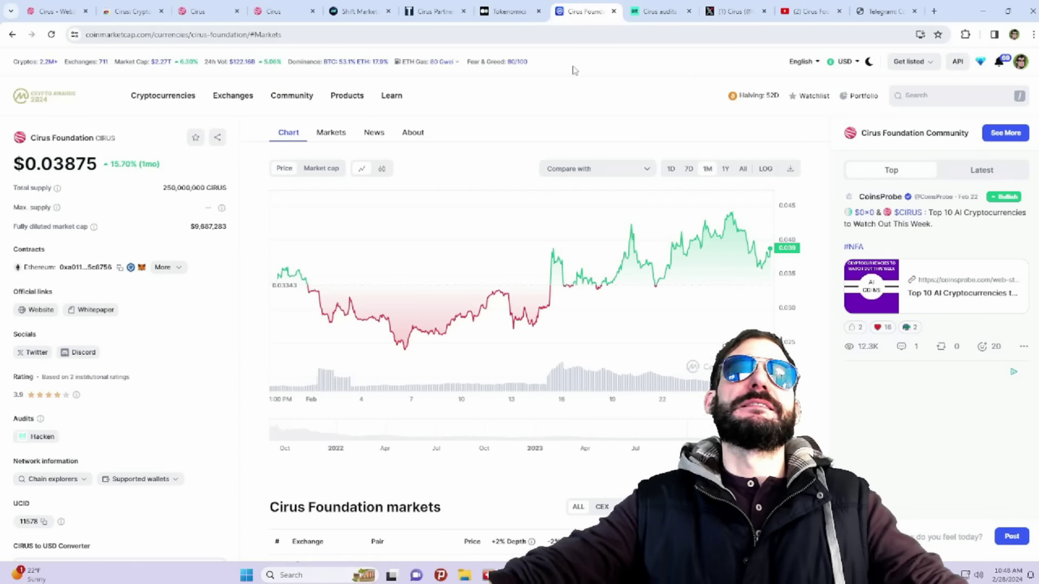
scroll(519, 293, "down", 5)
scroll(519, 292, "down", 5)
scroll(520, 292, "up", 5)
scroll(490, 212, "up", 5)
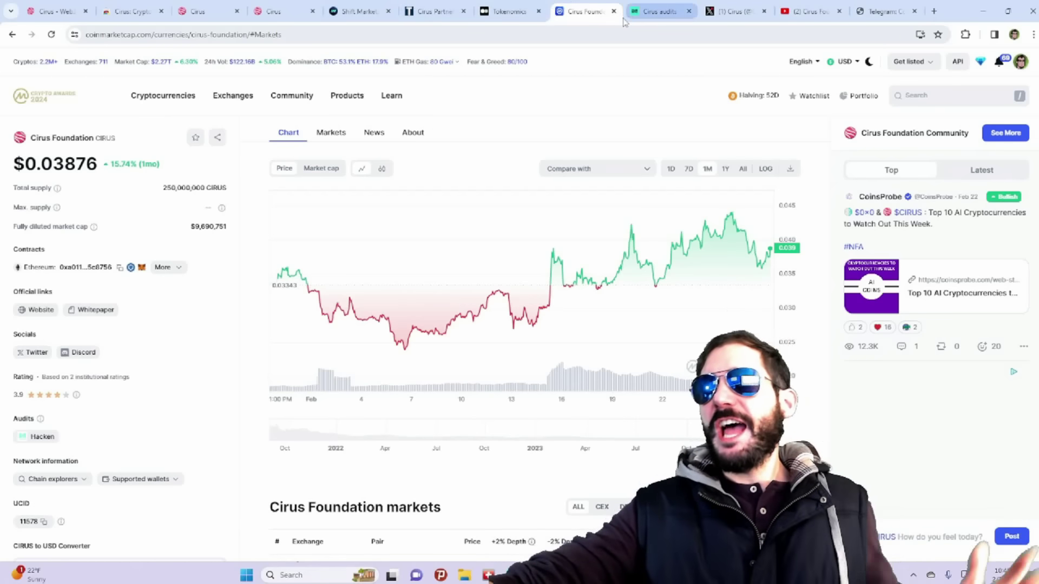
- Open the Cirus profile on X, then switch to the Cirus Foundation YouTube tab
left_click(729, 11)
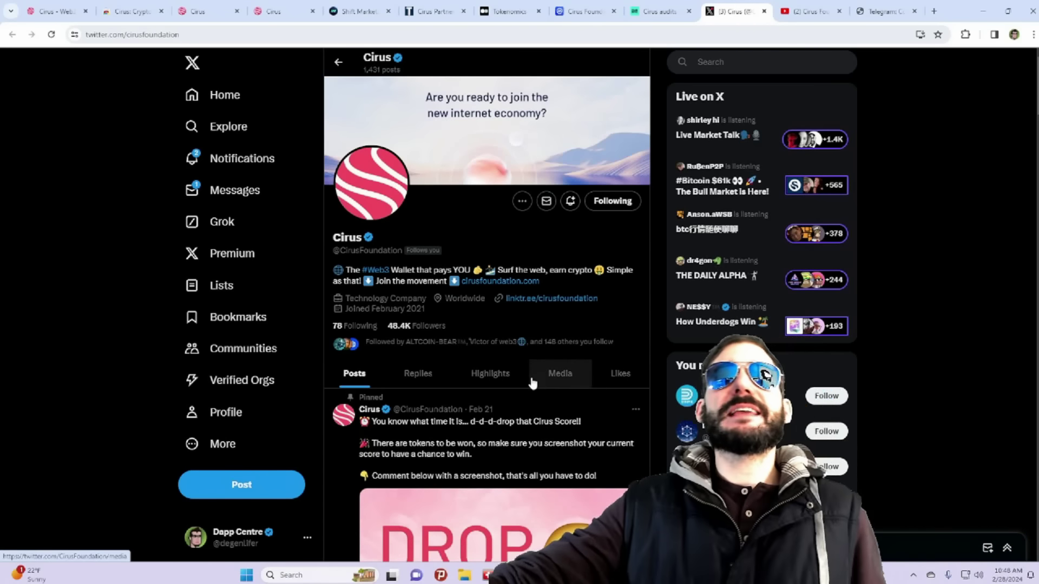
scroll(533, 382, "down", 3)
scroll(533, 383, "down", 2)
scroll(533, 382, "up", 1)
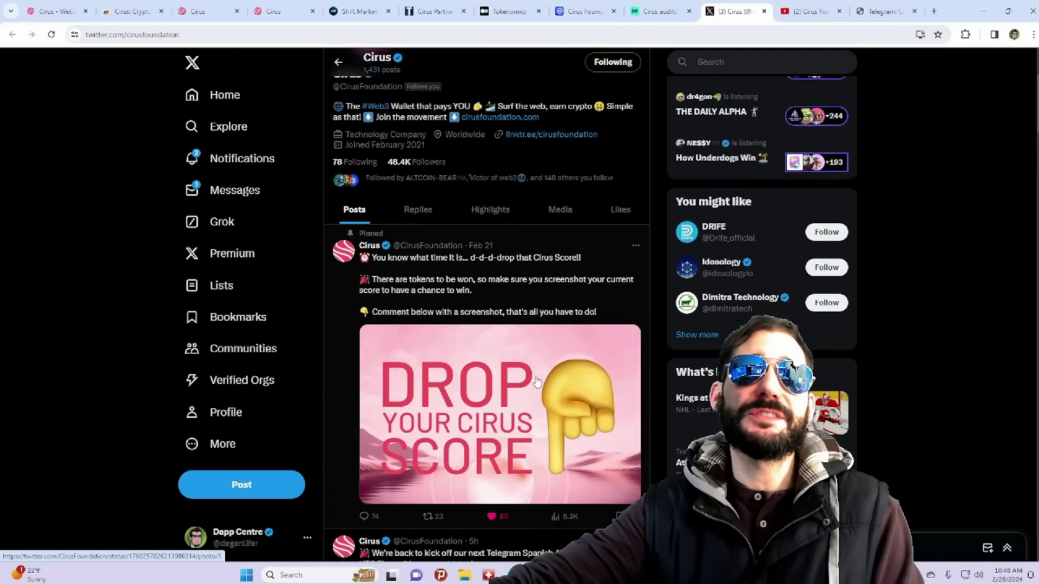
scroll(535, 383, "down", 3)
scroll(532, 390, "down", 2)
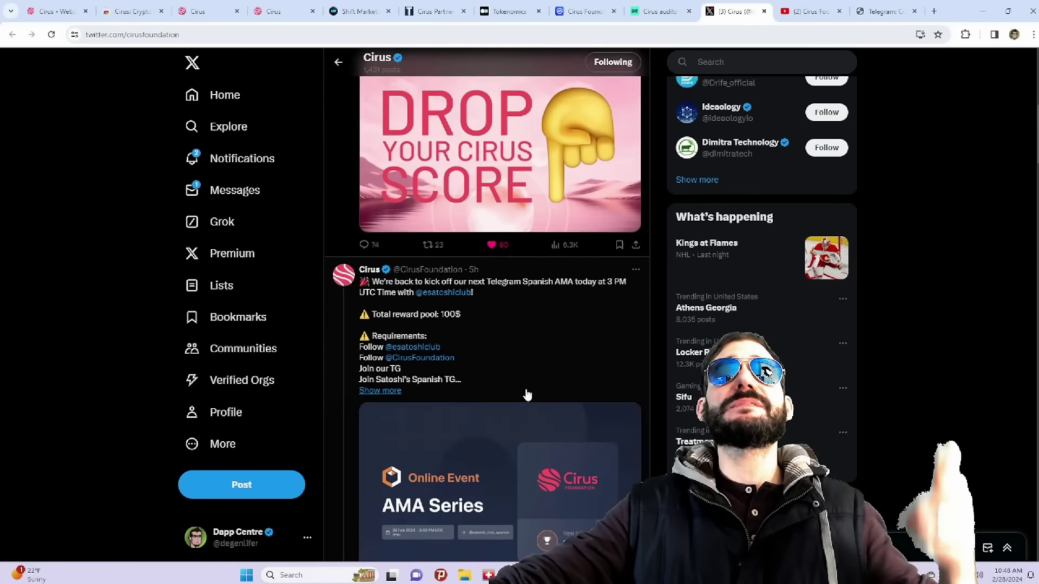
scroll(527, 395, "down", 3)
scroll(503, 406, "down", 2)
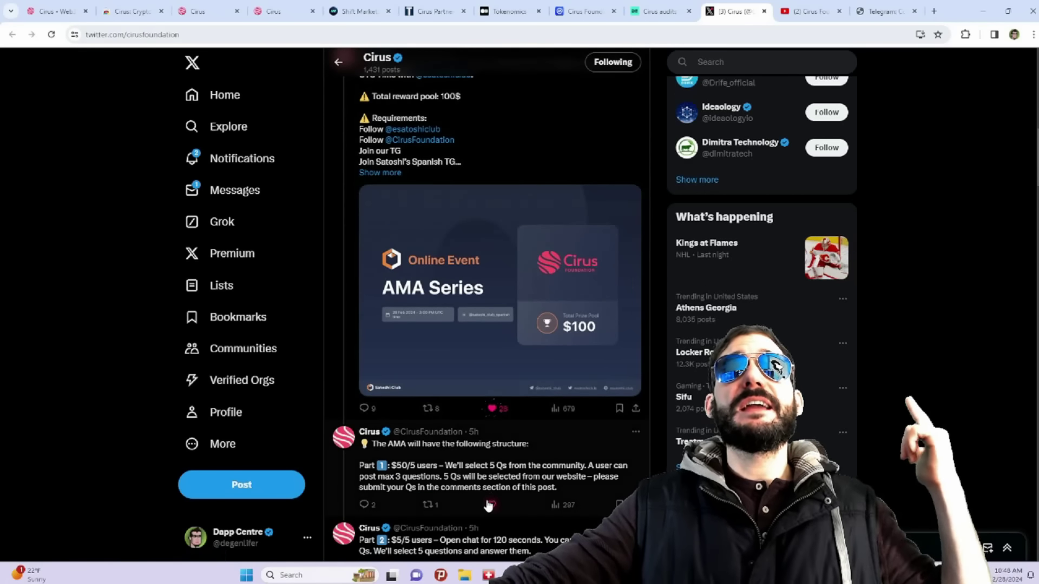
scroll(489, 507, "down", 2)
scroll(488, 406, "down", 2)
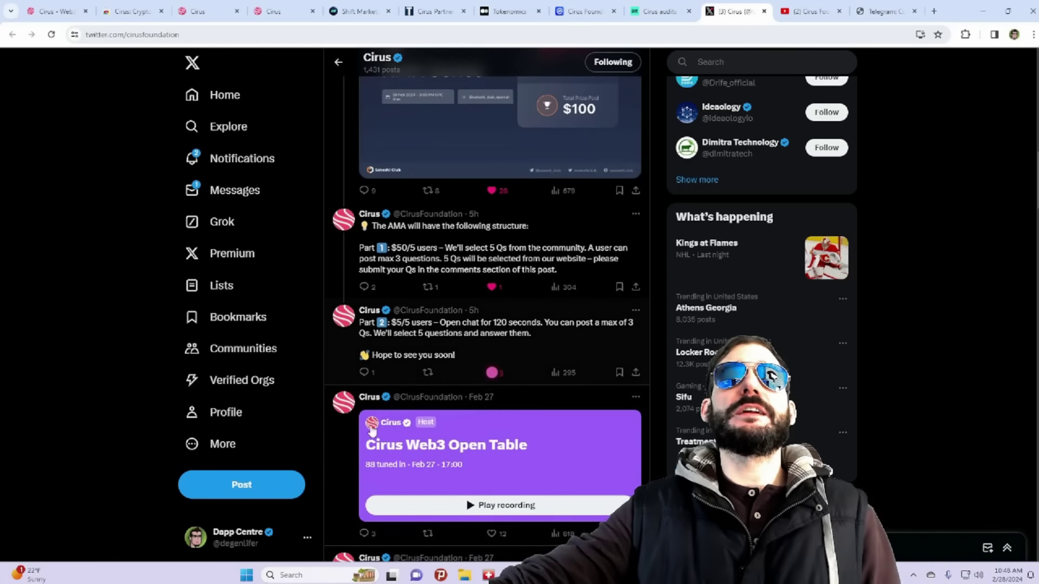
scroll(487, 406, "down", 3)
key("ctrl+Tab")
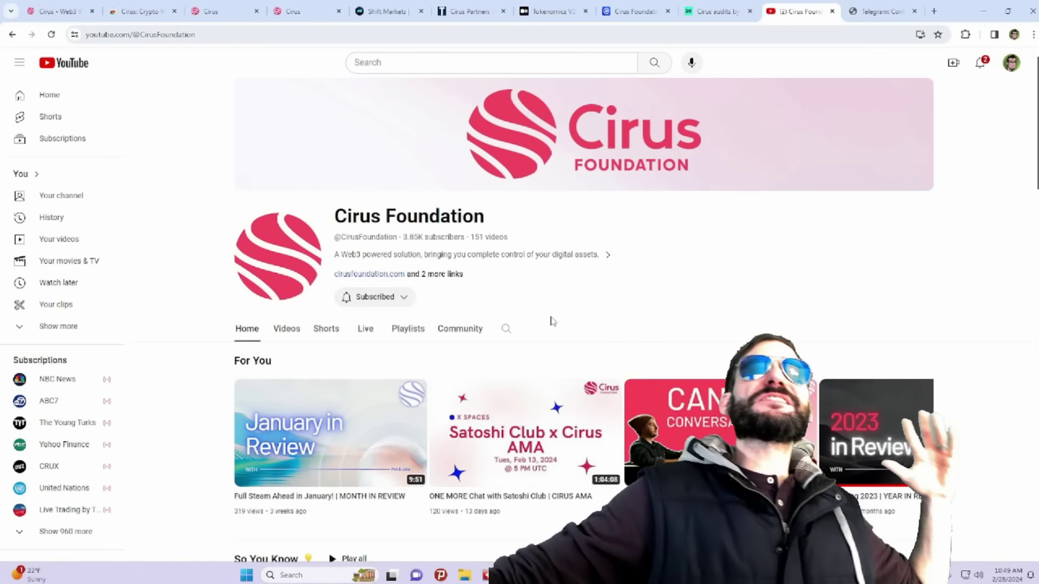
scroll(552, 321, "down", 3)
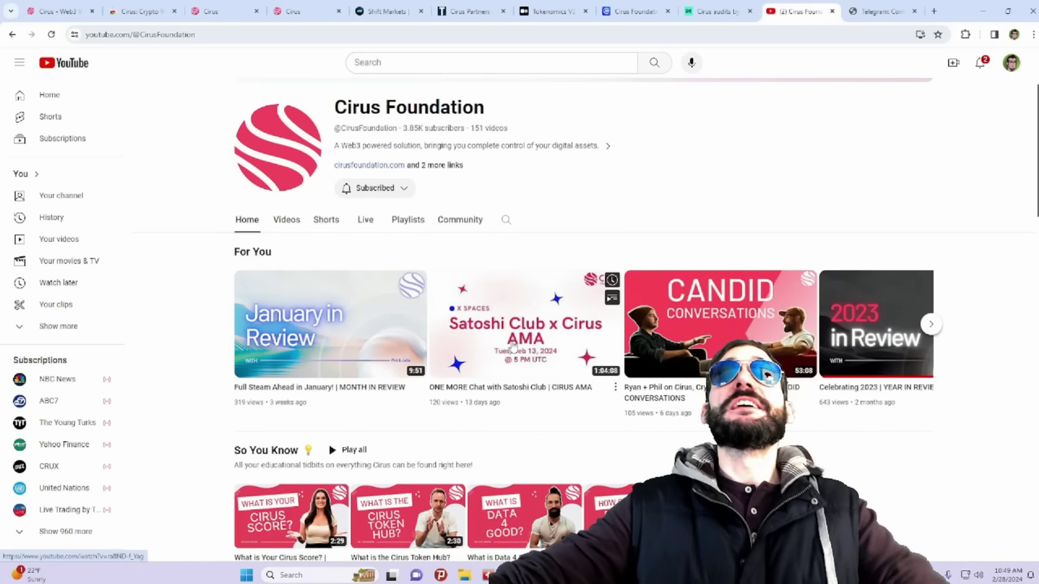
scroll(642, 341, "down", 2)
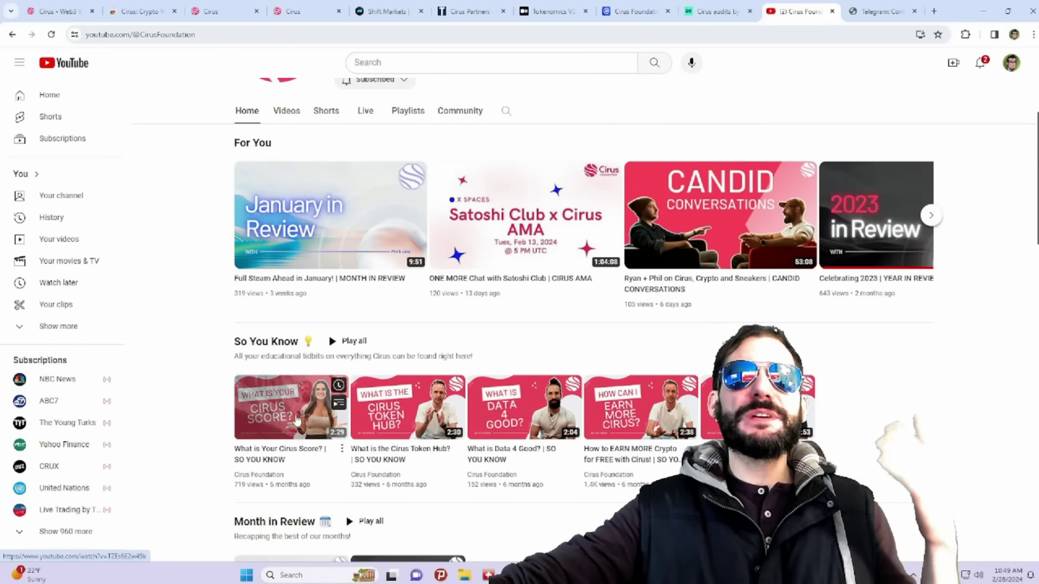
scroll(298, 418, "down", 1)
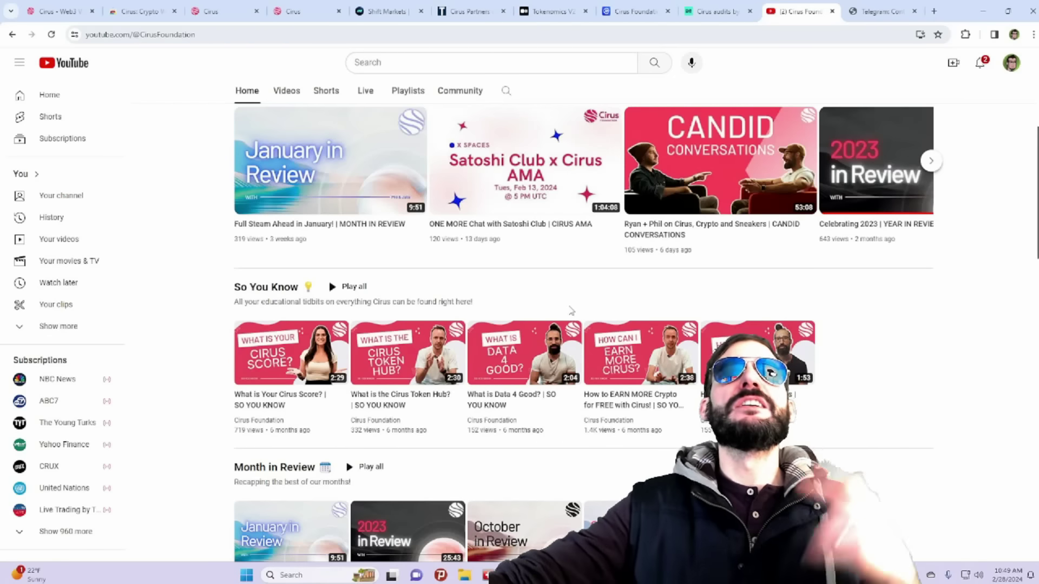
scroll(529, 314, "up", 5)
scroll(526, 309, "up", 5)
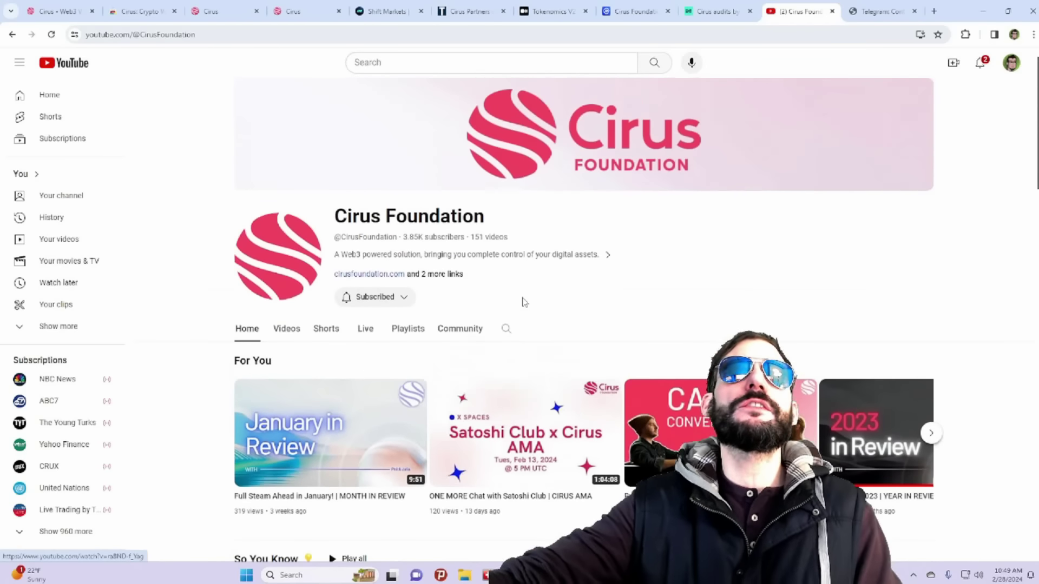
- Switch to the Telegram tab previewing Cirus Foundation Announcements, with 2,307 subscribers
left_click(880, 10)
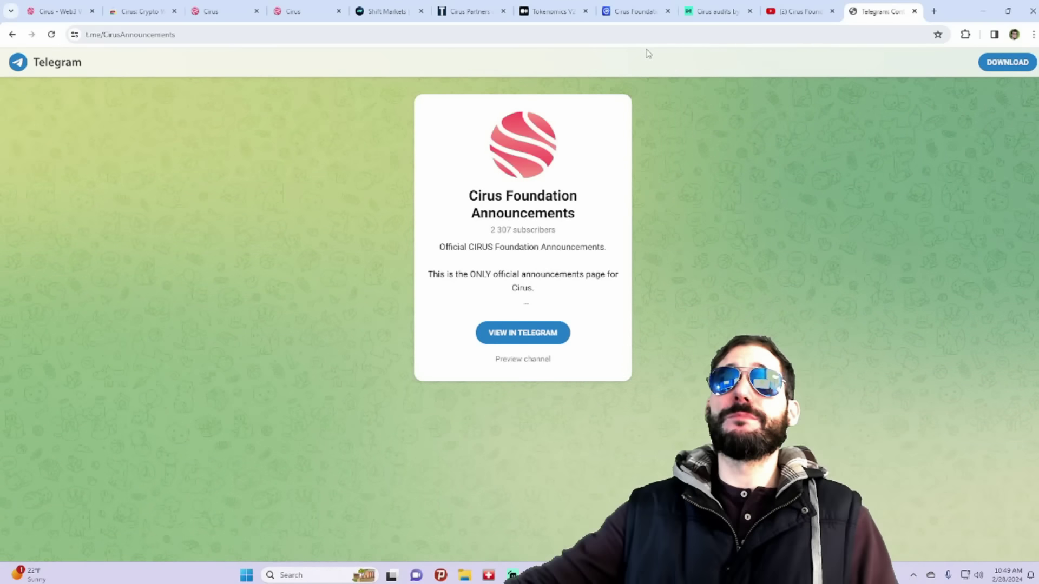
- Return to the Cirus homepage and scroll from the 'Meet Cirus' hero to the swap section
left_click(57, 11)
scroll(363, 278, "down", 5)
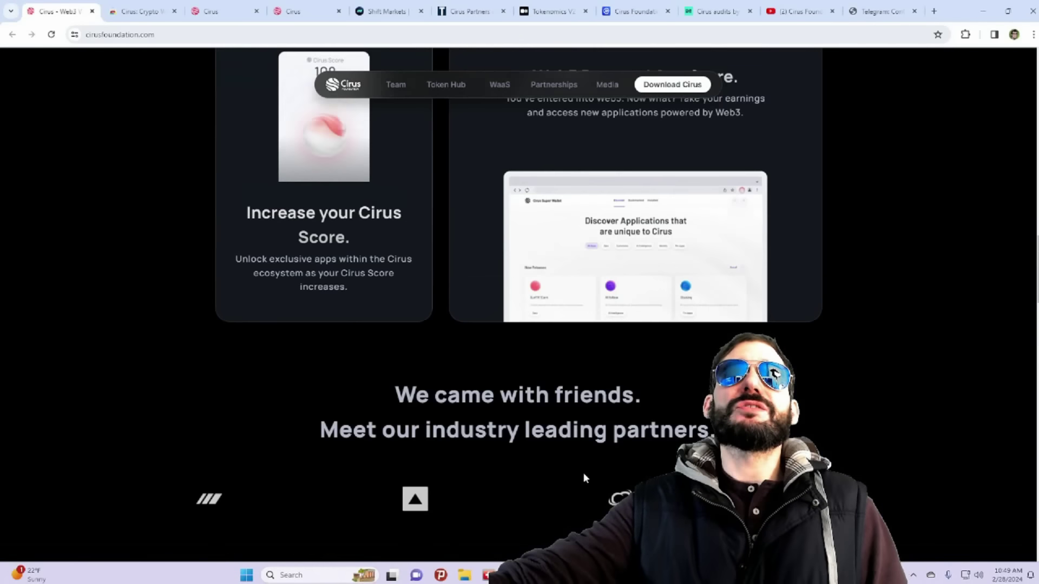
scroll(584, 473, "up", 5)
scroll(603, 484, "up", 8)
scroll(603, 483, "up", 3)
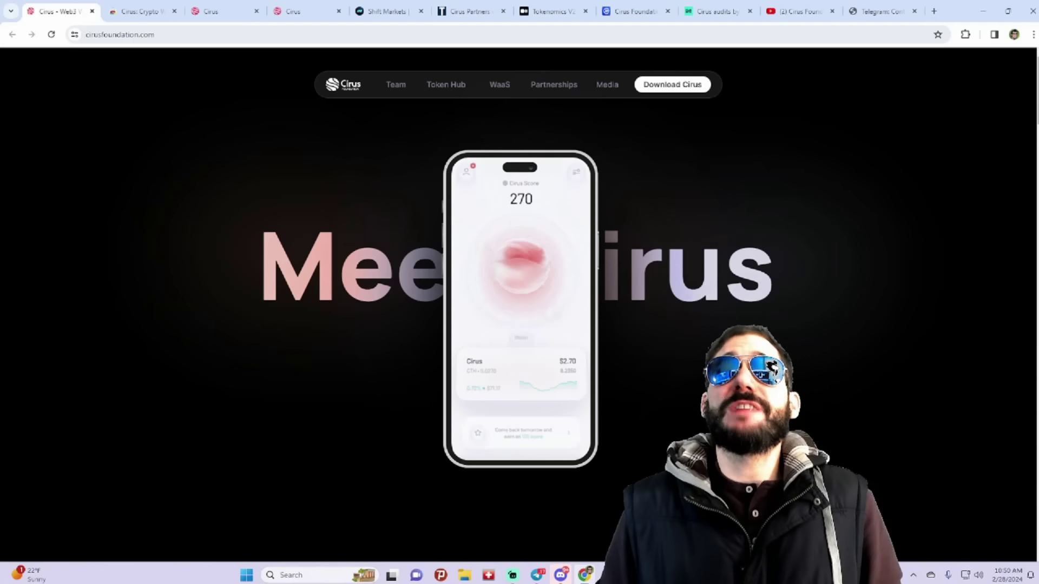
scroll(520, 292, "down", 3)
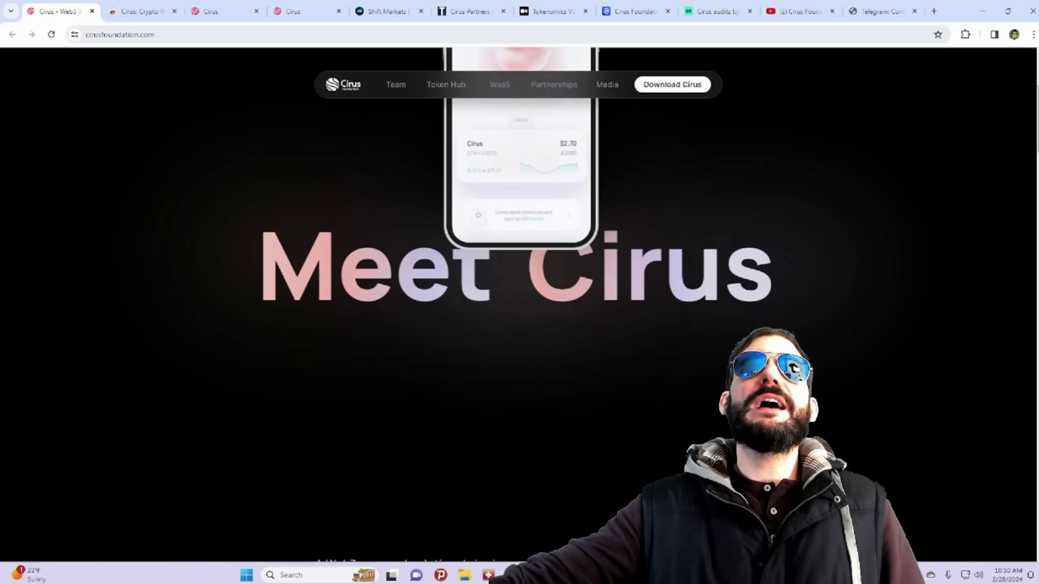
scroll(830, 429, "down", 5)
scroll(834, 435, "down", 2)
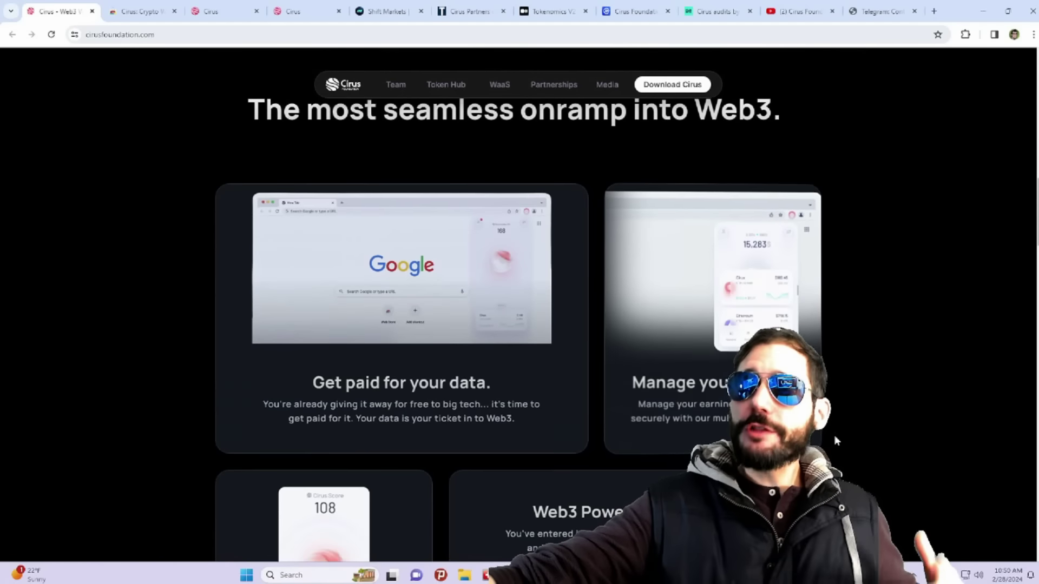
scroll(836, 435, "down", 3)
scroll(828, 431, "down", 3)
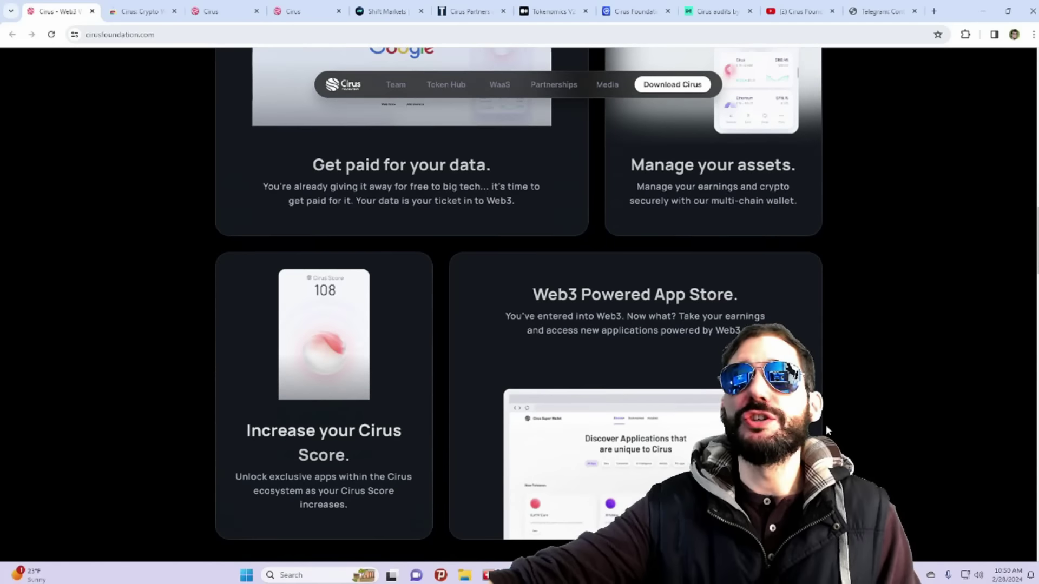
scroll(824, 426, "down", 1)
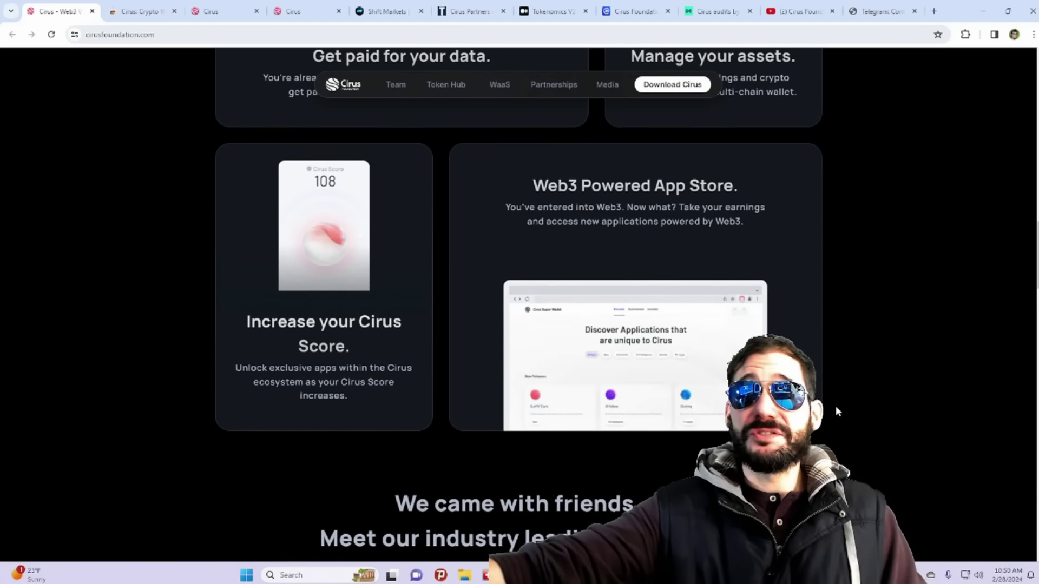
scroll(835, 406, "down", 3)
scroll(825, 397, "down", 5)
scroll(818, 393, "down", 1)
scroll(817, 394, "down", 1)
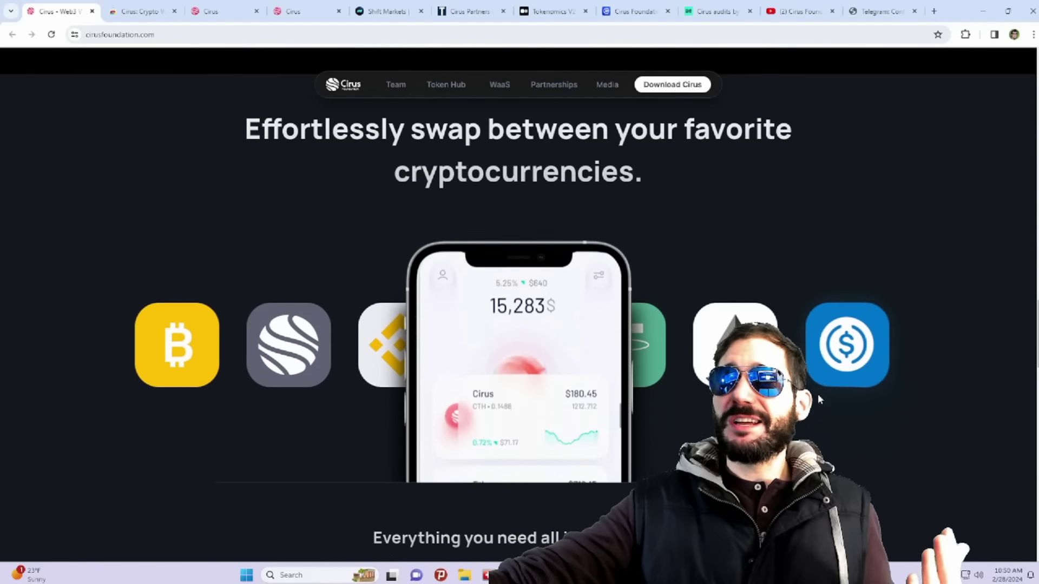